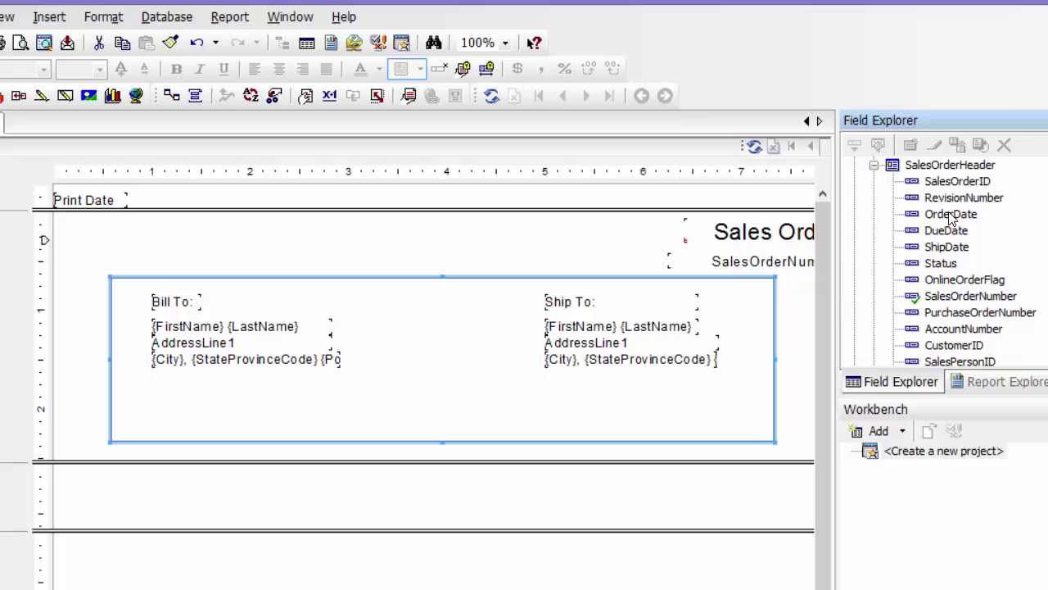
Step: Insert a text object below the billing address reading 'Order Date:'
drag(950, 215, 736, 159)
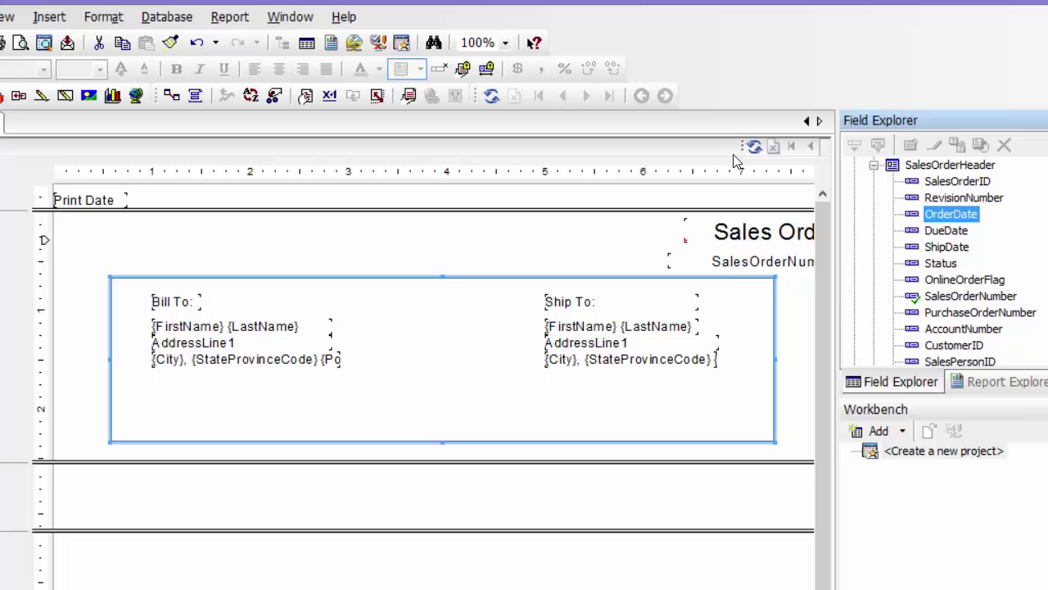
right_click(203, 401)
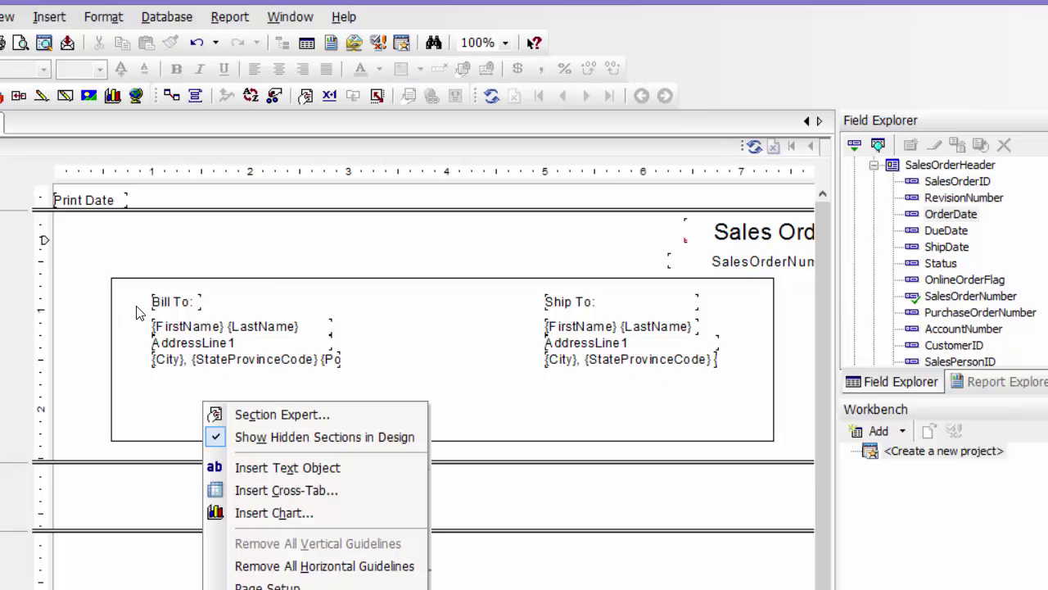
click(254, 467)
click(152, 399)
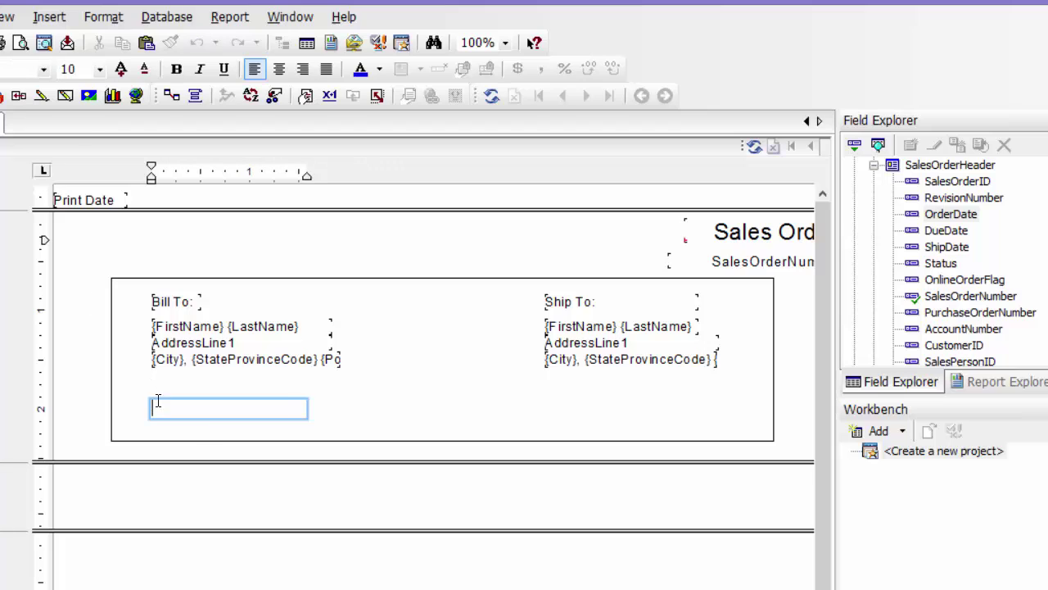
text(Ord)
text(er Date:)
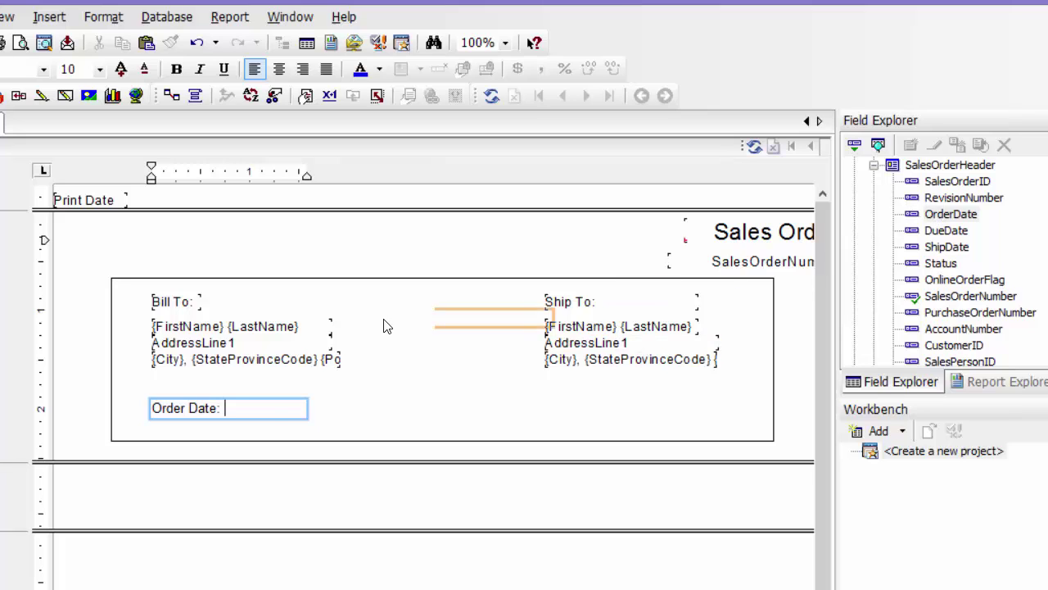
Step: Embed the OrderDate field in the label and slightly widen the text box
drag(725, 163, 249, 415)
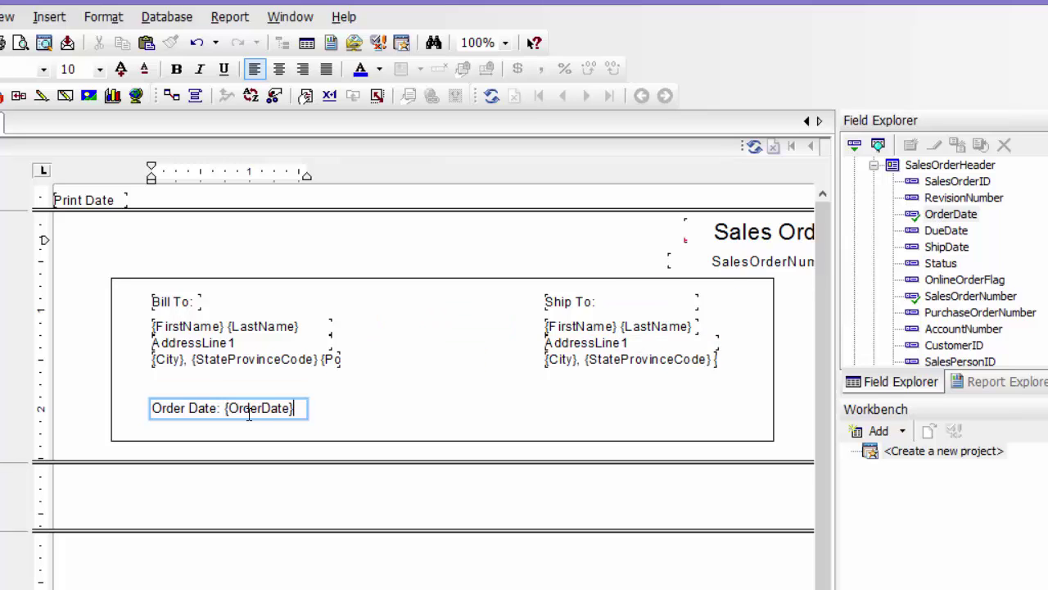
click(386, 416)
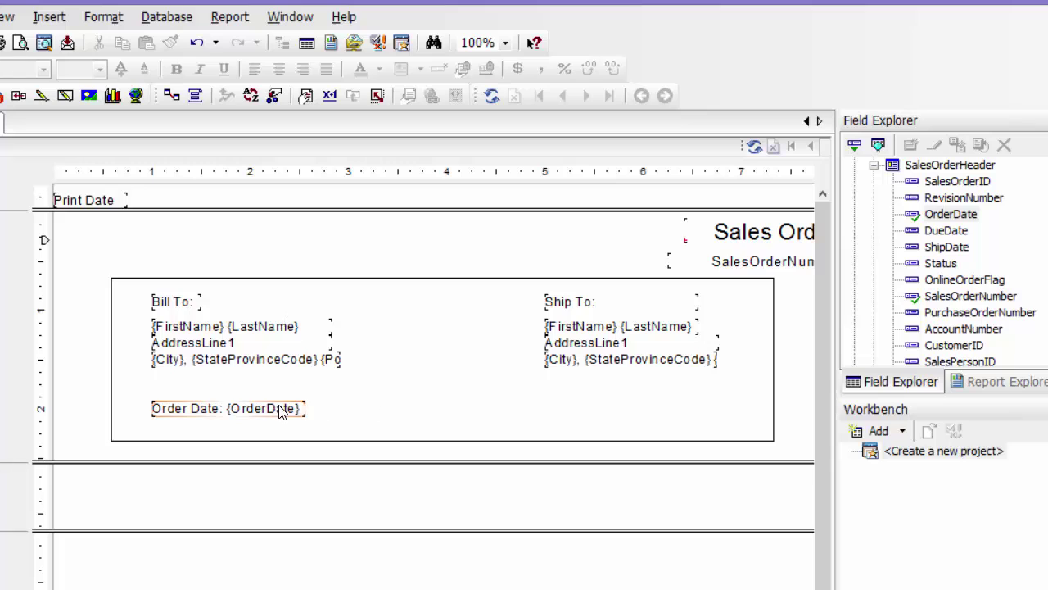
click(286, 409)
drag(307, 407, 316, 408)
key(Return)
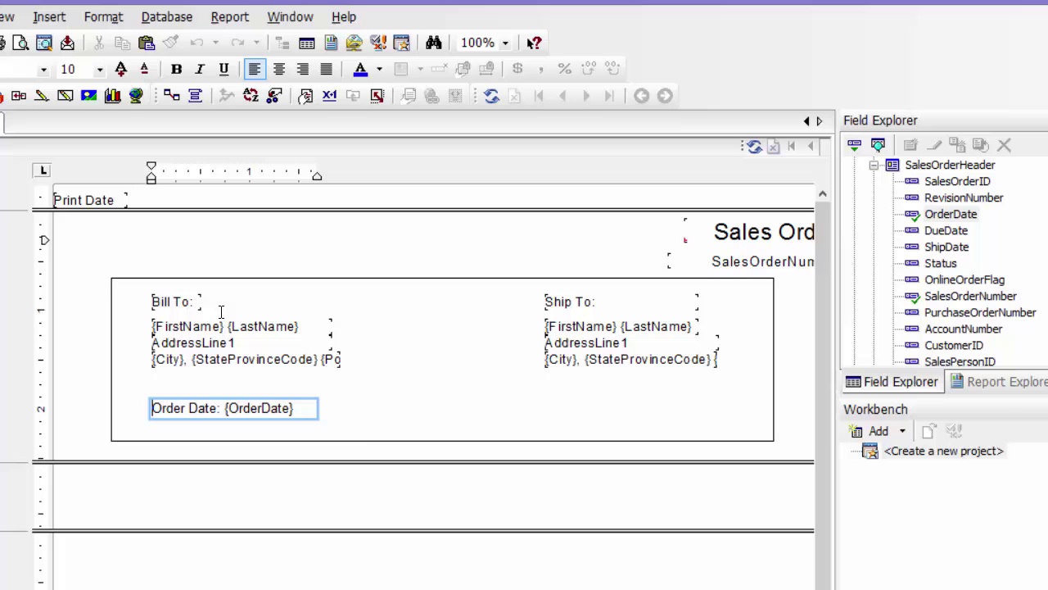
Step: Delete the embedded field, narrow the 'Order Date:' box, and place OrderDate beside it
key(BackSpace)
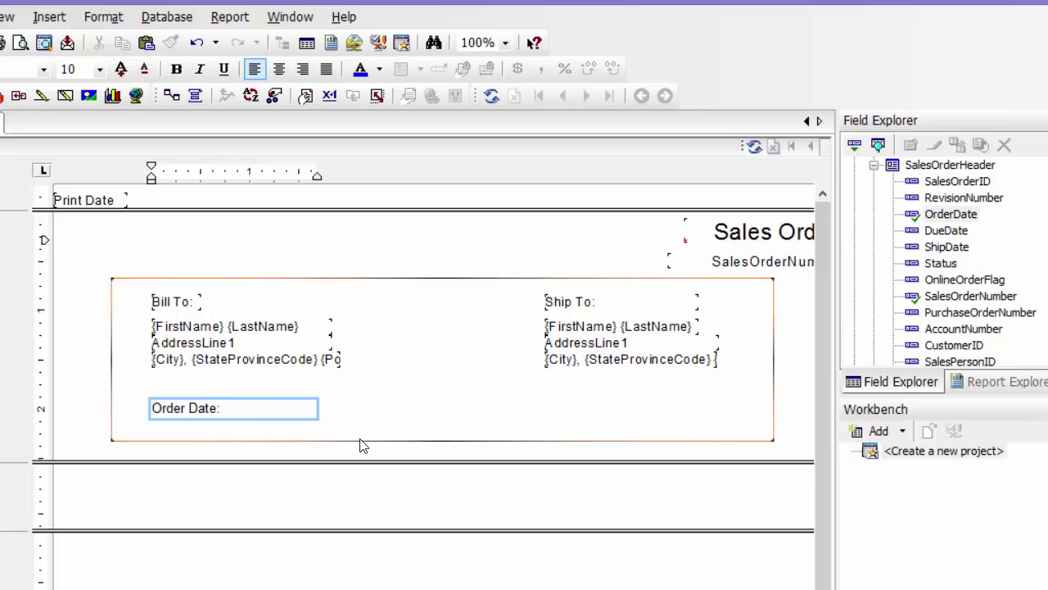
click(358, 423)
click(312, 409)
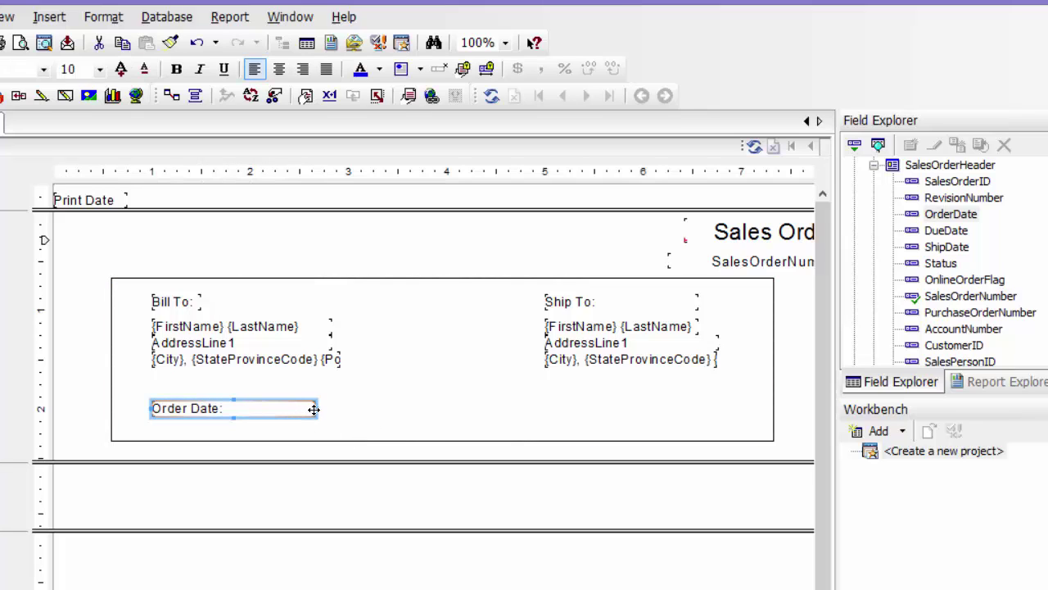
drag(316, 408, 229, 407)
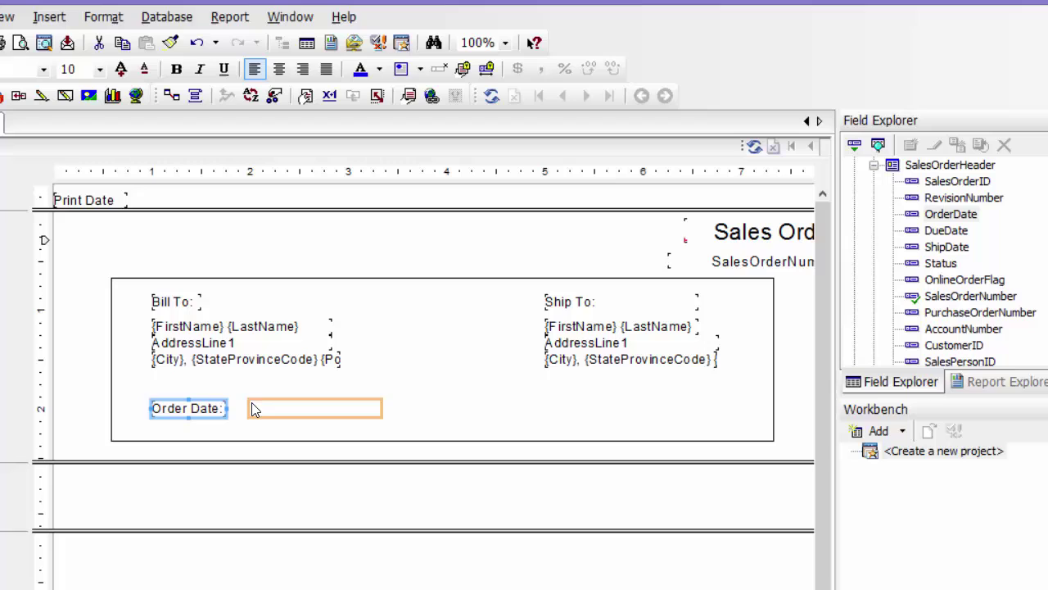
drag(237, 411, 238, 410)
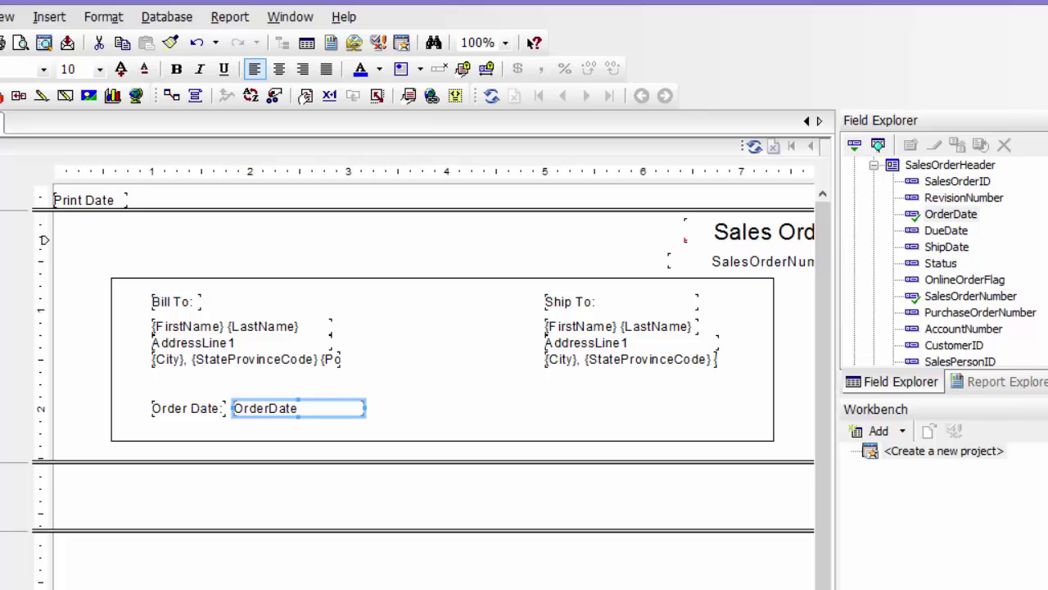
Step: Scroll the Field Explorer and expand the SalesPerson table node to browse its fields
scroll(950, 262, down, 1)
scroll(950, 262, down, 2)
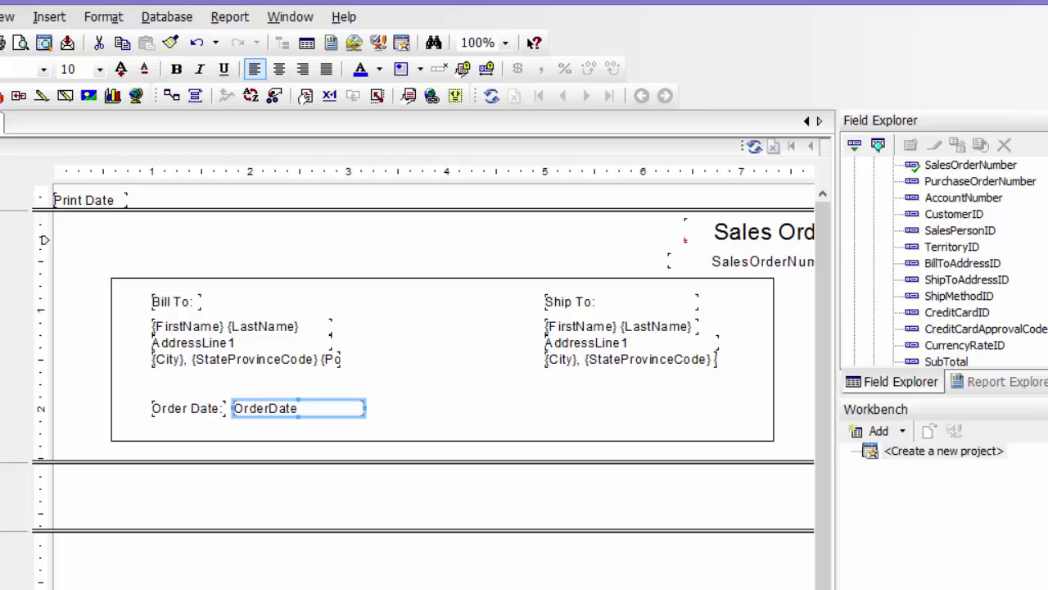
scroll(960, 279, down, 4)
scroll(959, 279, down, 2)
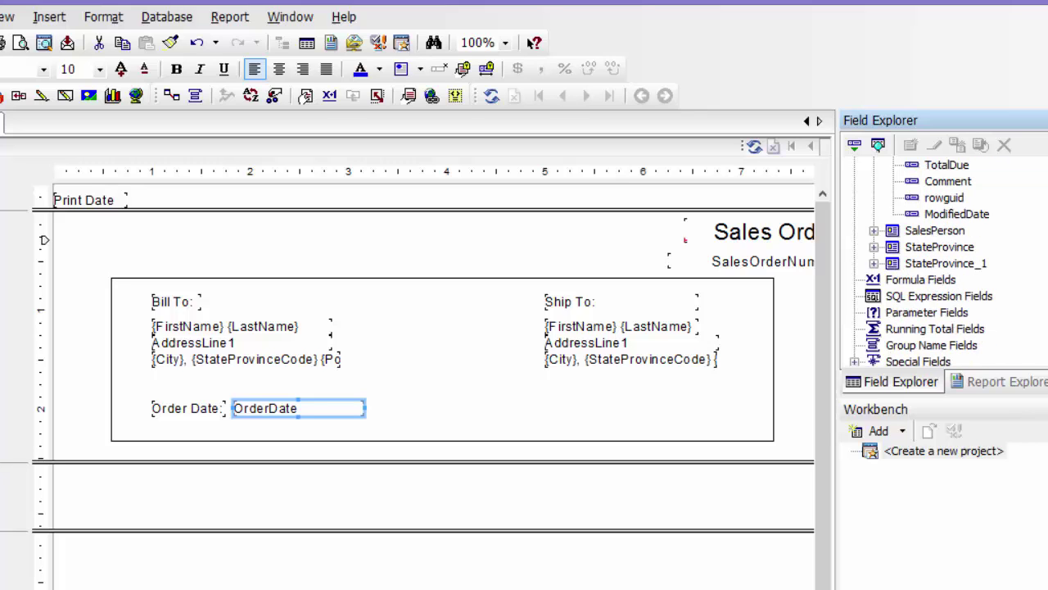
click(873, 231)
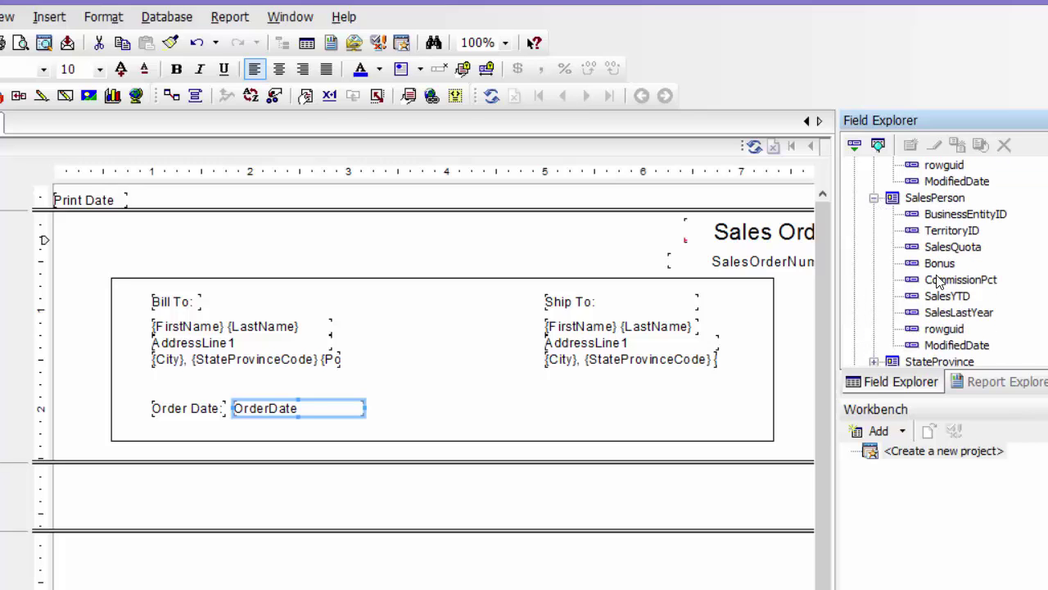
scroll(942, 262, down, 1)
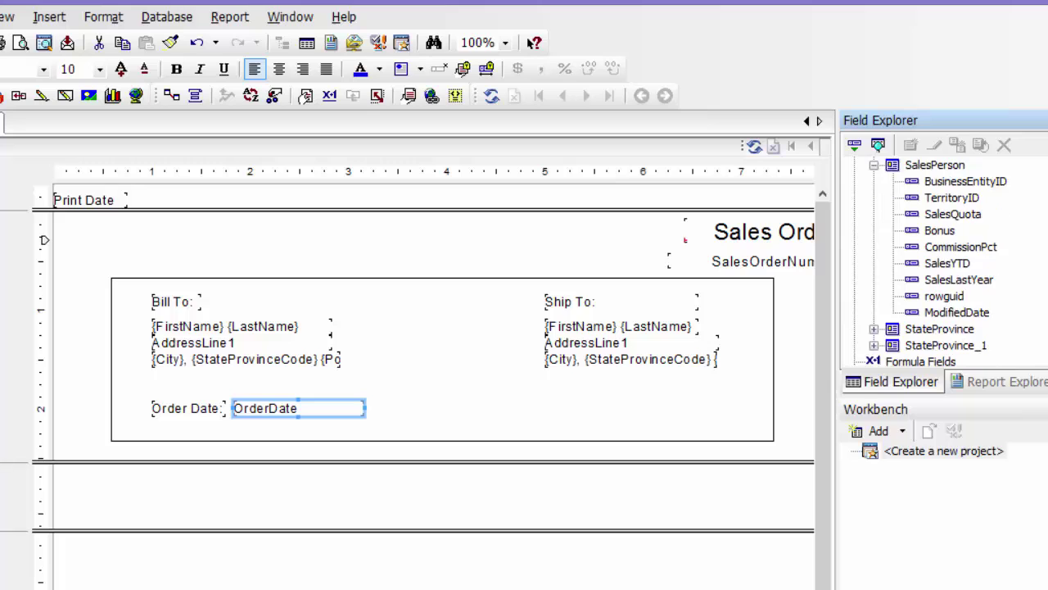
scroll(941, 262, down, 1)
scroll(942, 263, up, 1)
scroll(942, 262, up, 1)
scroll(942, 262, up, 1)
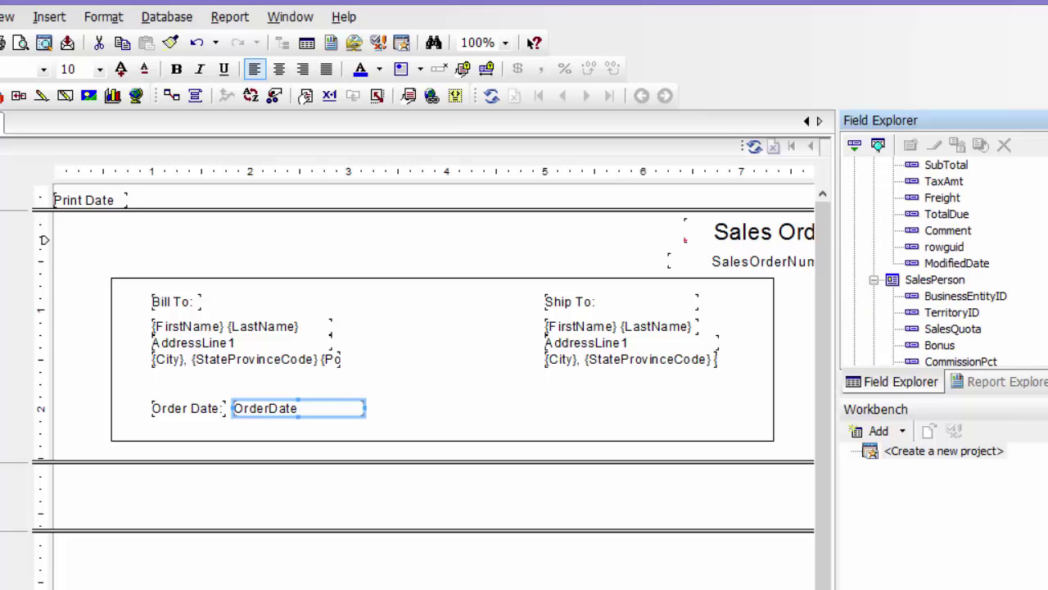
scroll(941, 262, up, 2)
scroll(942, 262, up, 1)
scroll(941, 262, up, 1)
scroll(942, 262, up, 1)
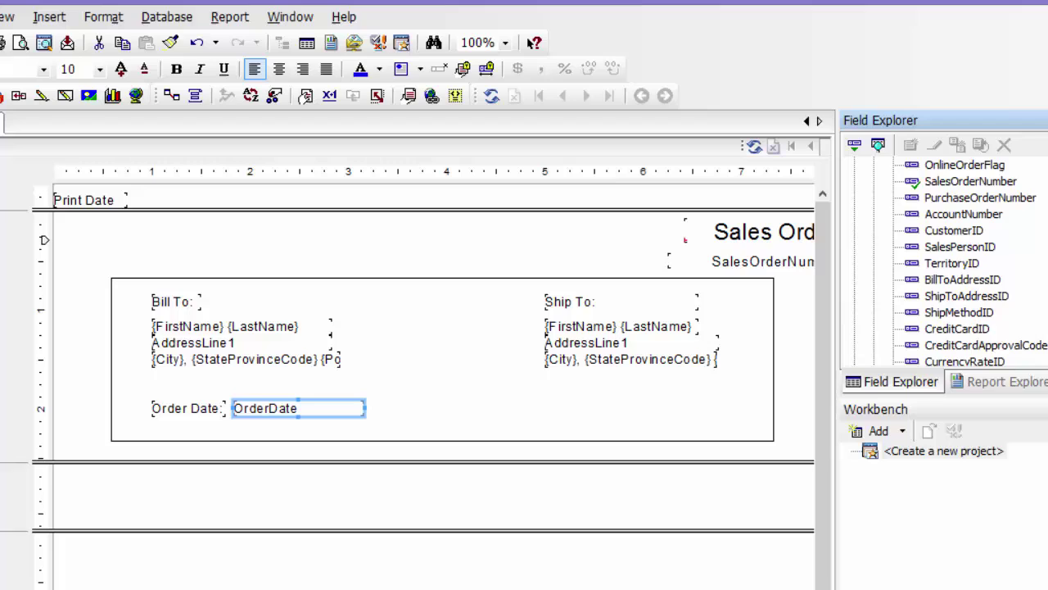
scroll(942, 262, up, 1)
scroll(942, 263, up, 2)
scroll(941, 262, up, 1)
click(951, 164)
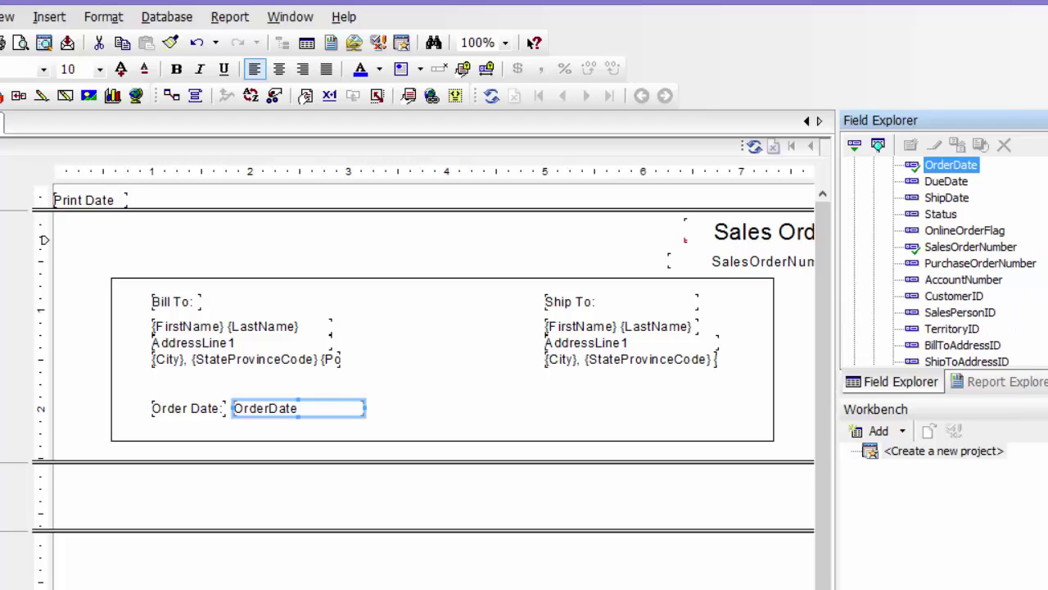
scroll(941, 262, up, 1)
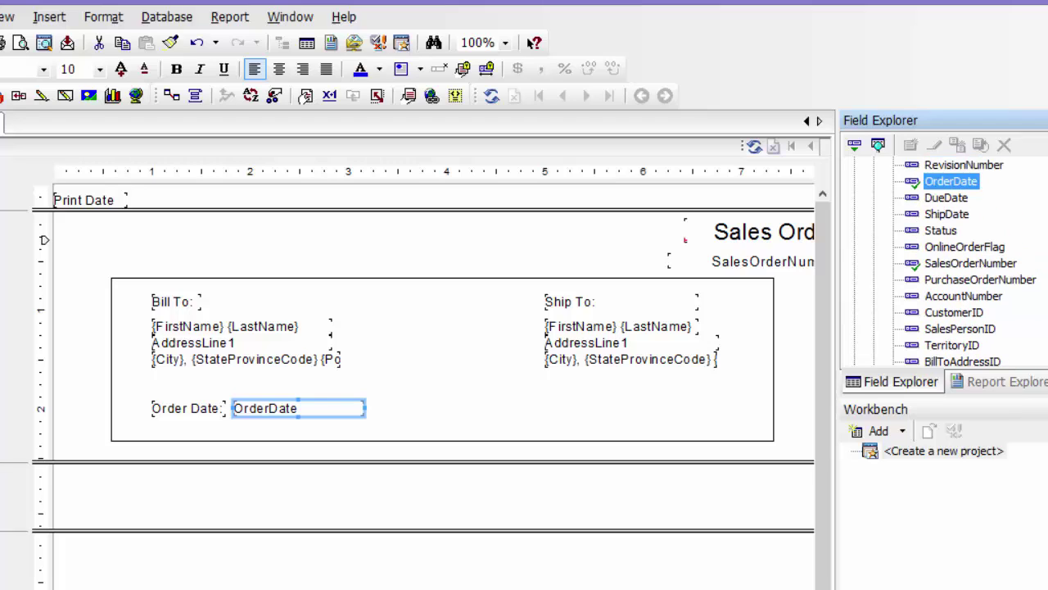
scroll(942, 262, up, 2)
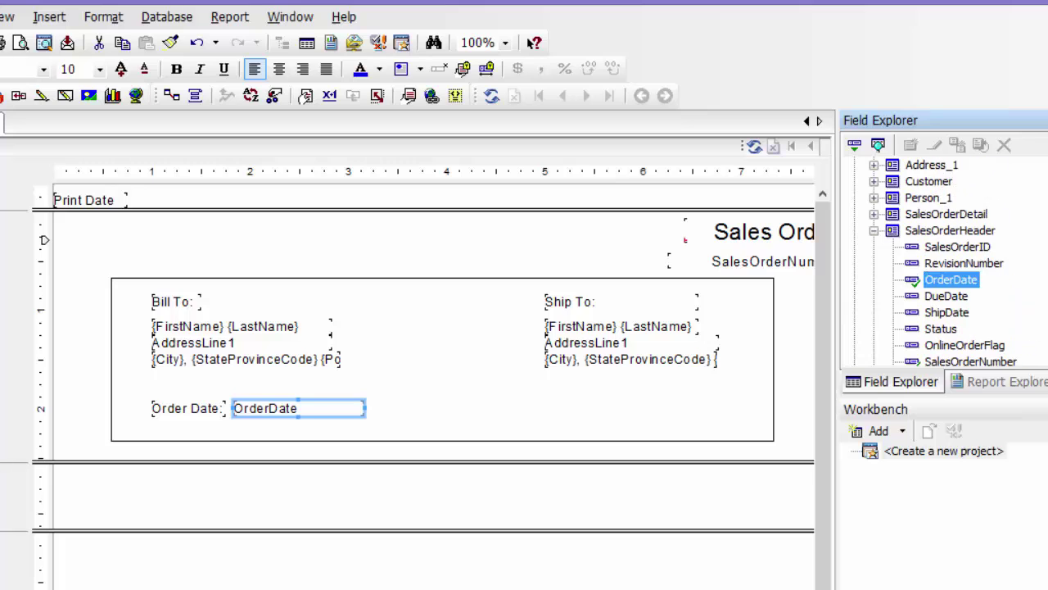
scroll(941, 262, up, 1)
scroll(942, 262, up, 1)
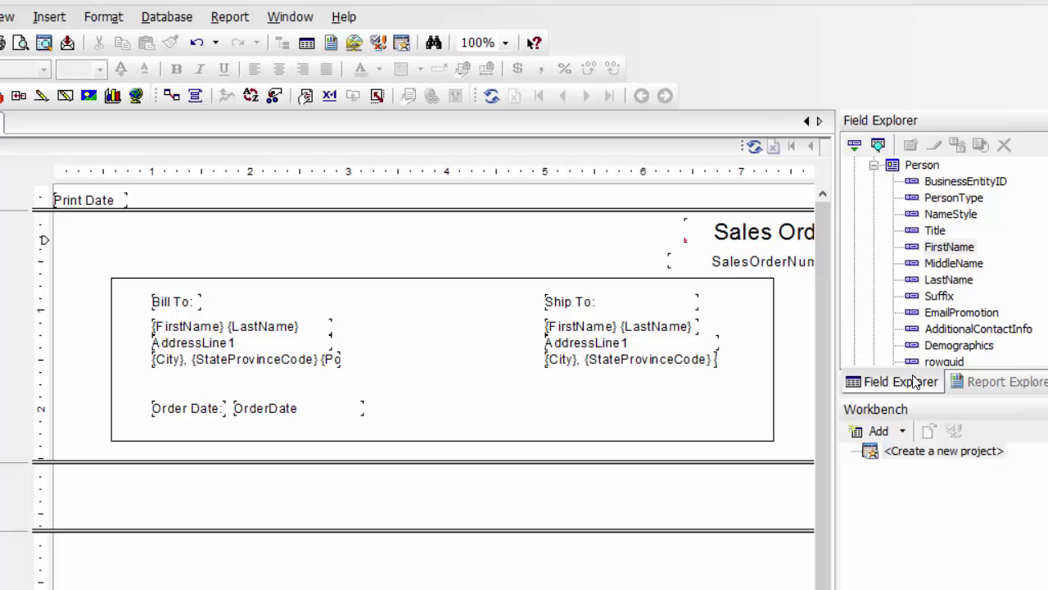
Step: Insert a 'Sales Person:' text object right of the order date and widen it
right_click(466, 407)
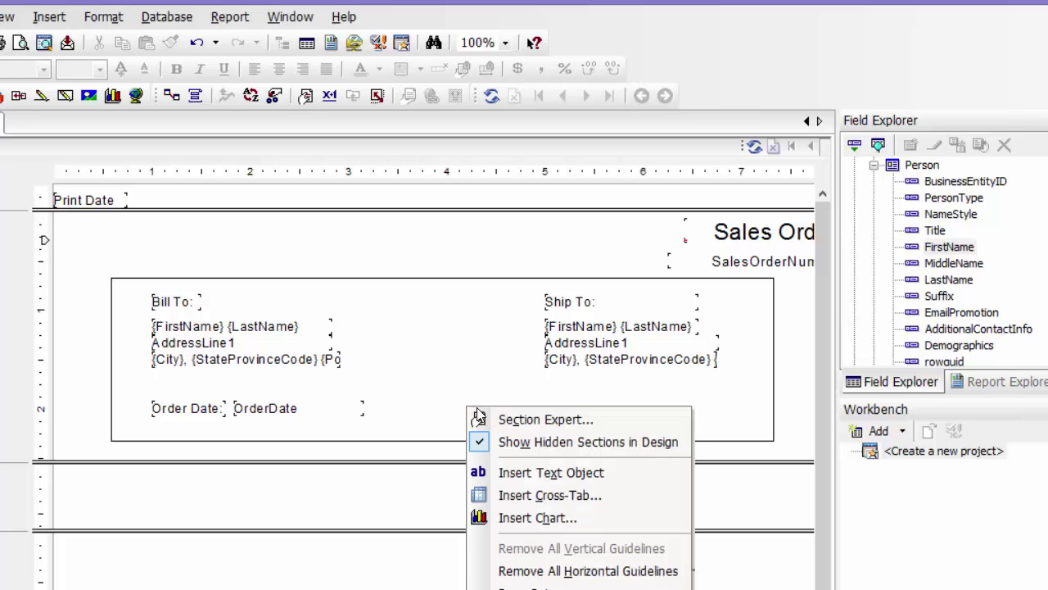
click(498, 472)
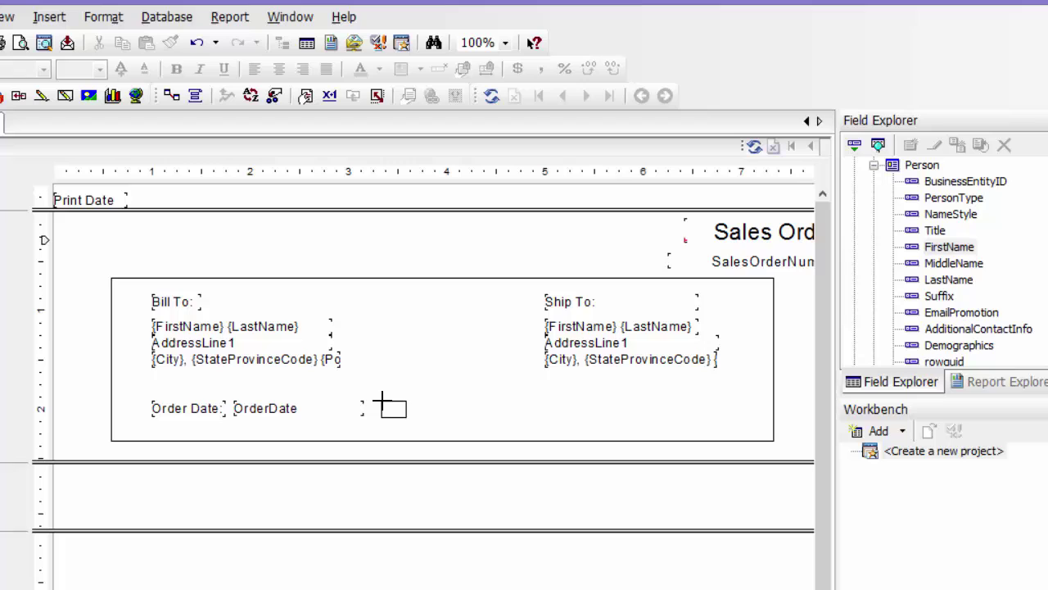
click(383, 401)
text(S)
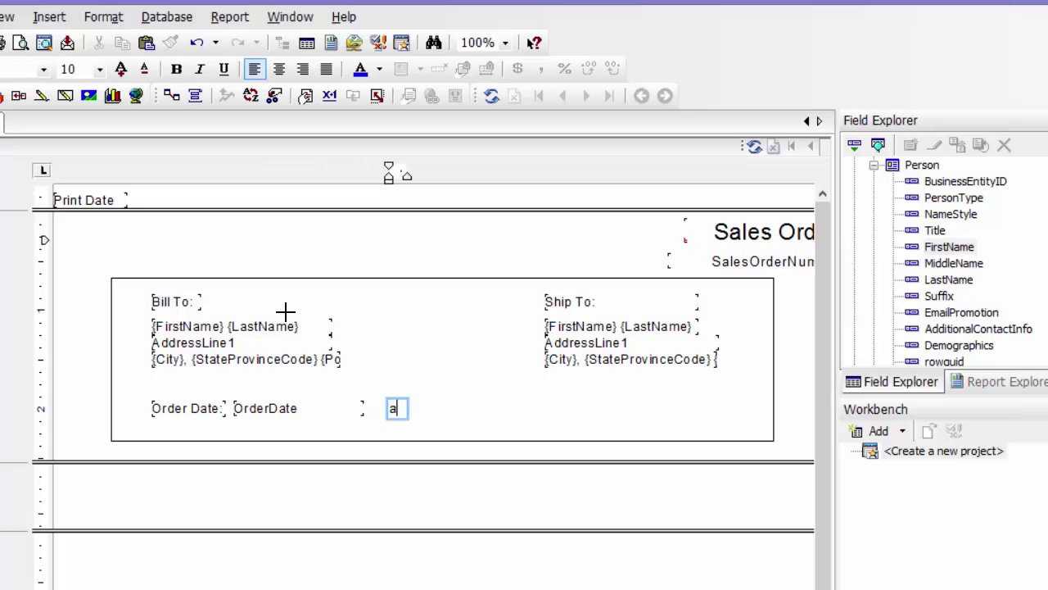
text(les)
text( P)
click(447, 418)
click(401, 408)
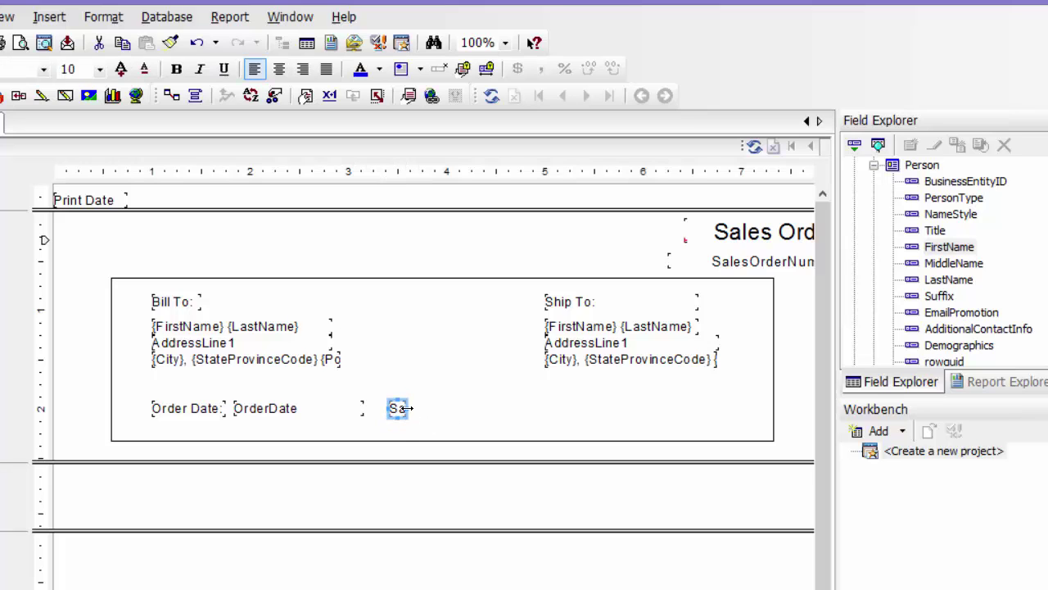
drag(412, 407, 505, 408)
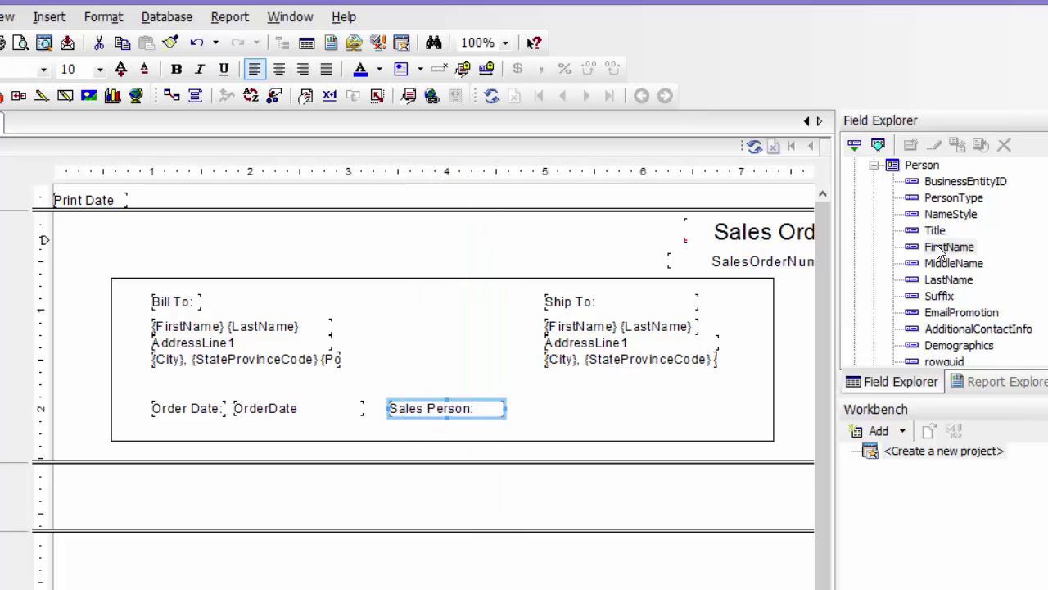
Step: Embed FirstName and LastName on the next line and enlarge the box for two lines
drag(934, 253, 477, 410)
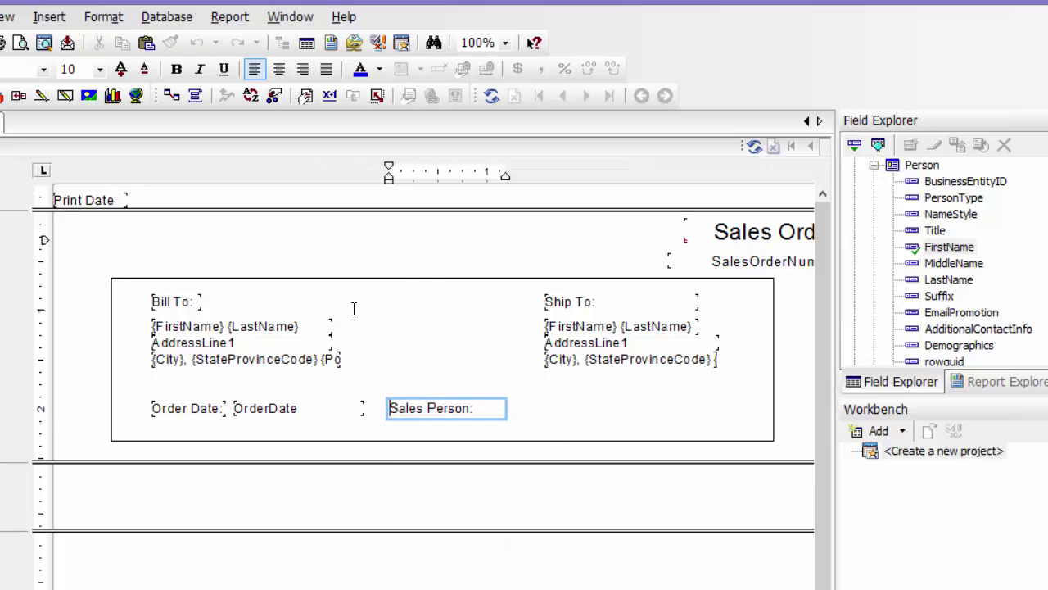
key(Down)
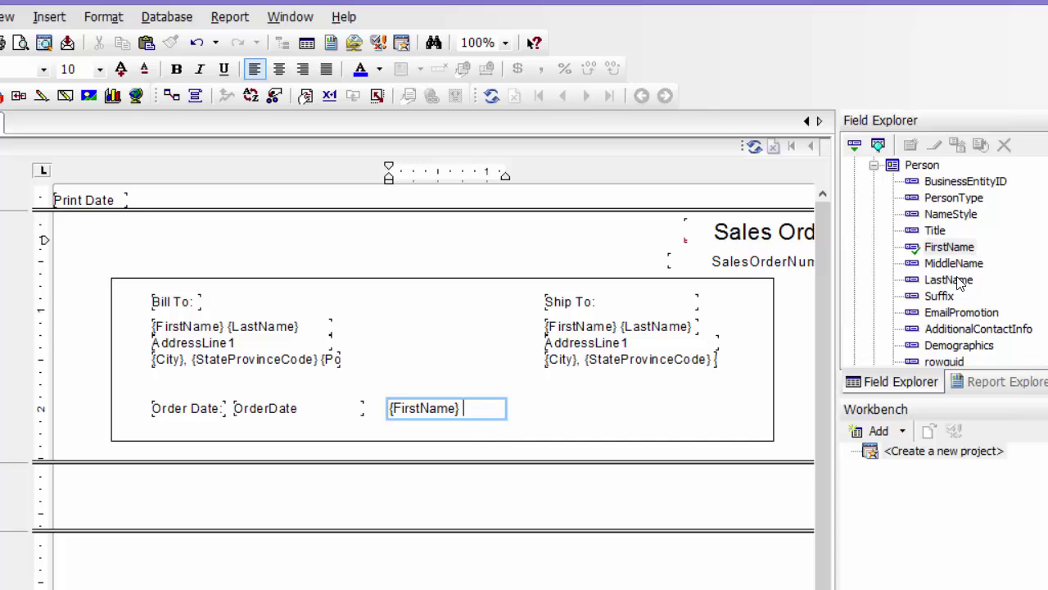
drag(958, 281, 493, 414)
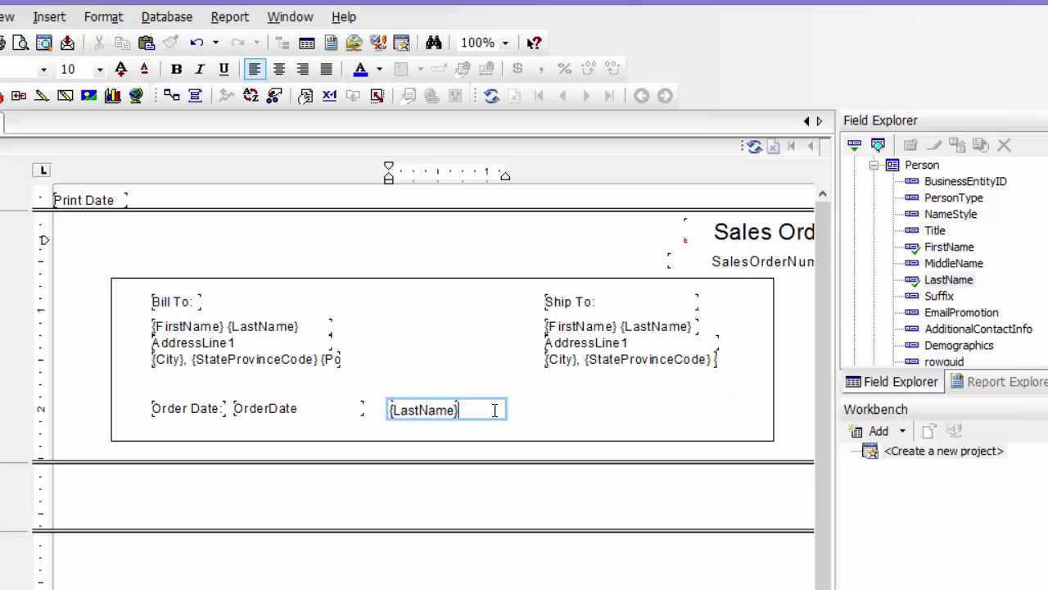
click(496, 435)
click(497, 414)
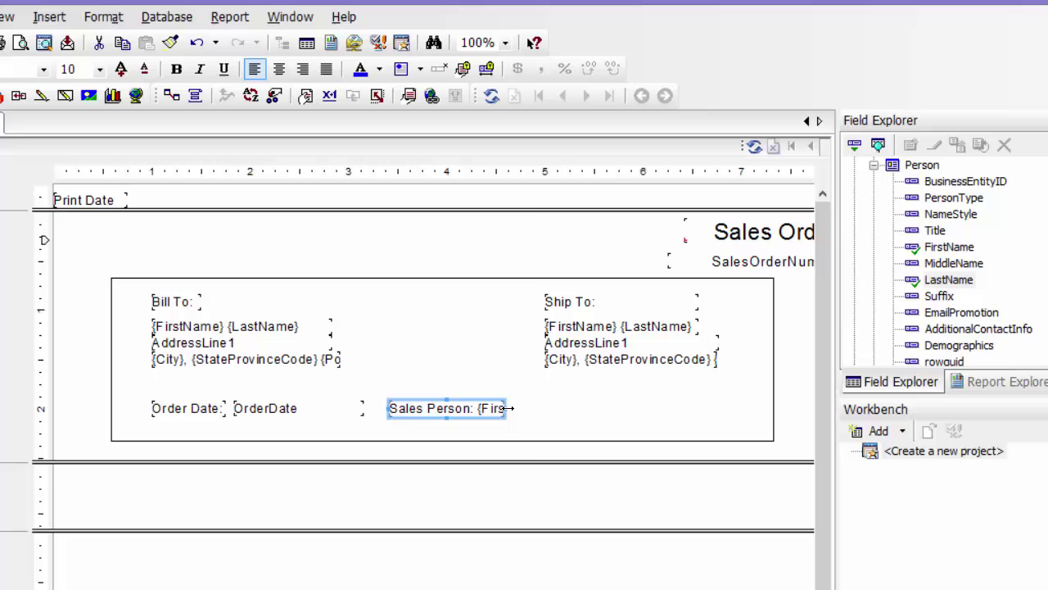
drag(508, 407, 545, 408)
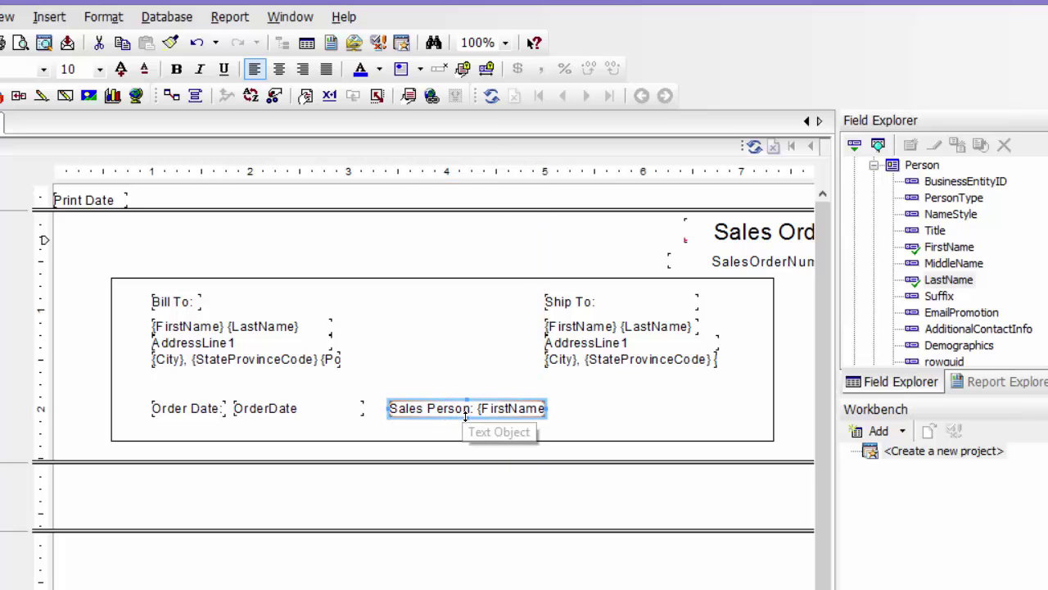
drag(466, 417, 472, 434)
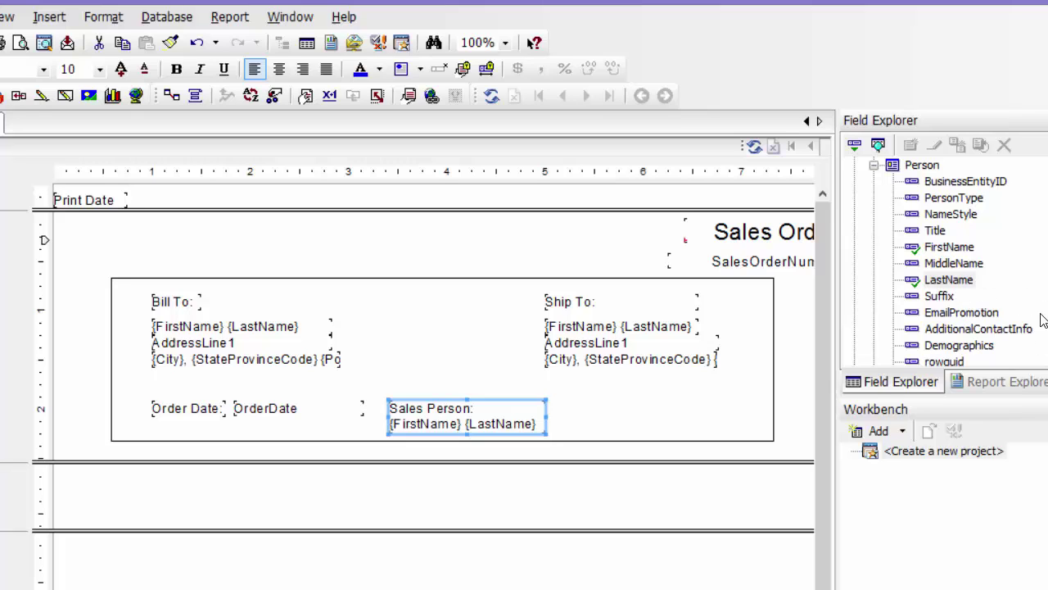
scroll(950, 263, up, 1)
scroll(949, 262, down, 2)
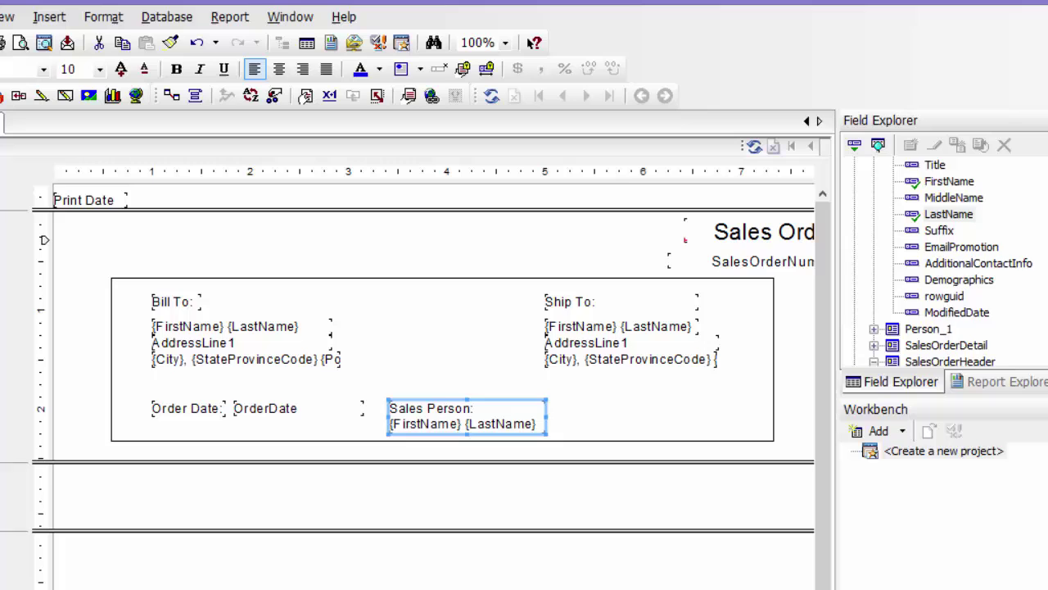
scroll(950, 262, down, 1)
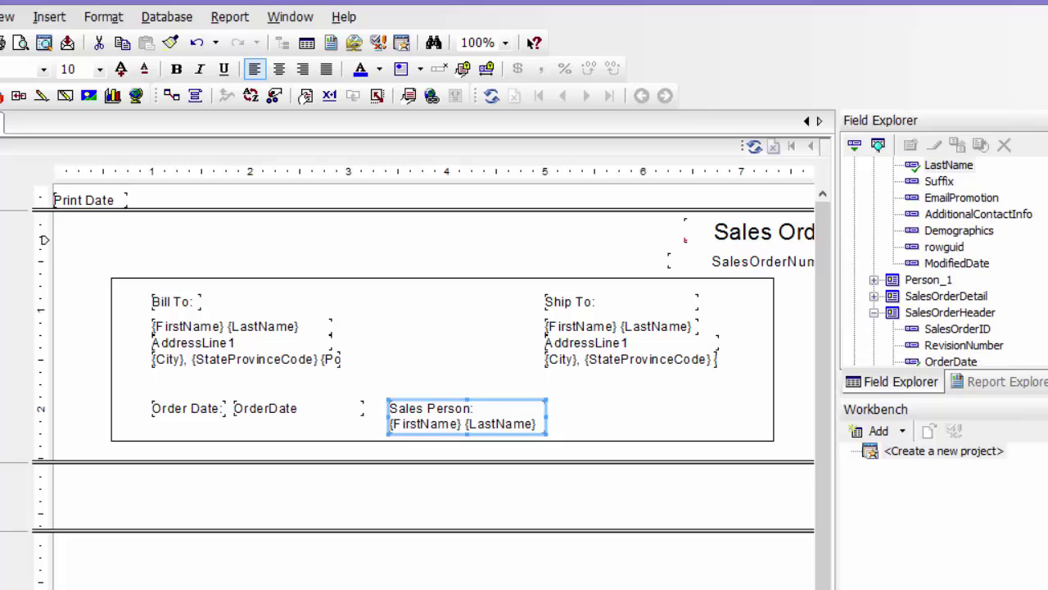
click(609, 403)
right_click(608, 401)
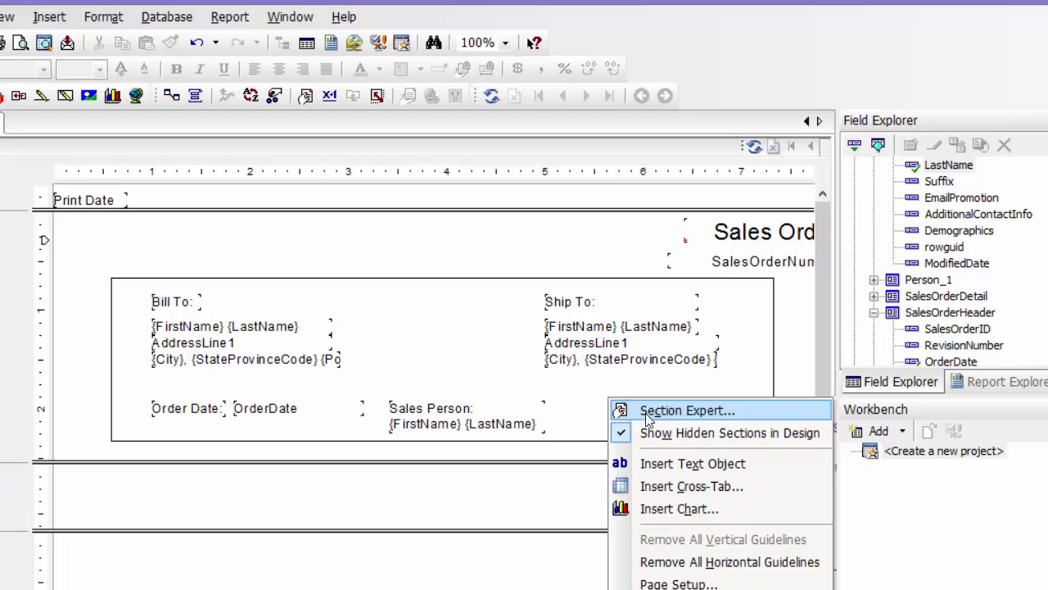
Step: Insert a 'PO #:' text object right of Sales Person with the PurchaseOrderNumber field embedded
click(657, 463)
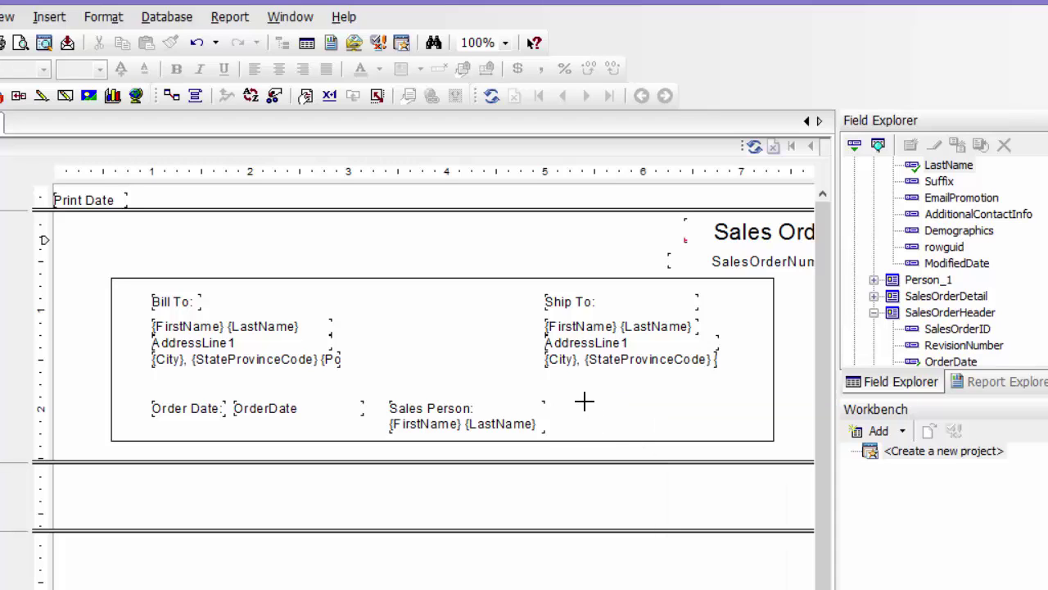
click(584, 400)
text(PO #:)
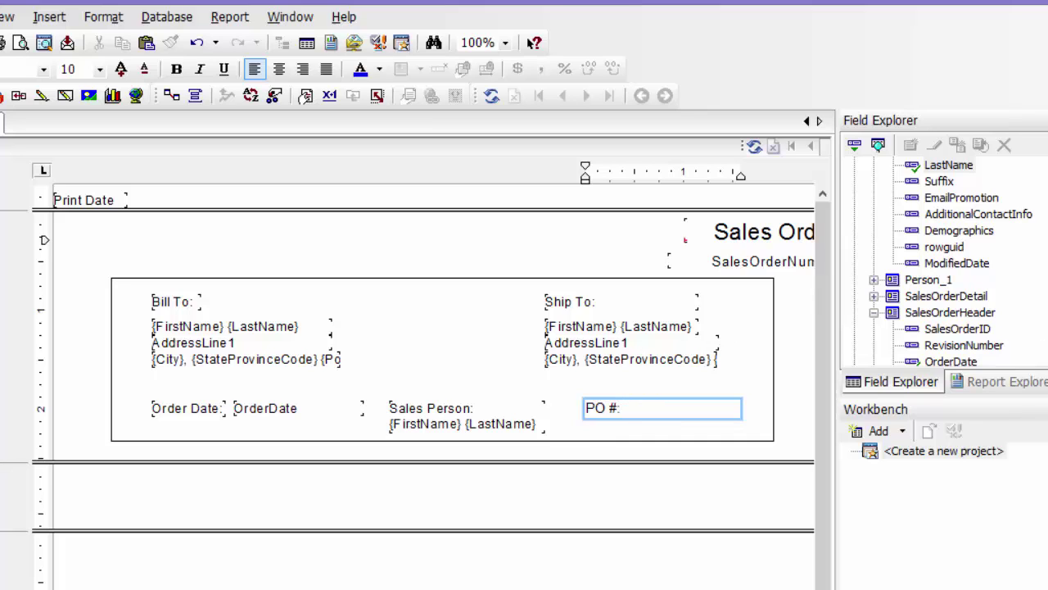
scroll(1007, 305, down, 3)
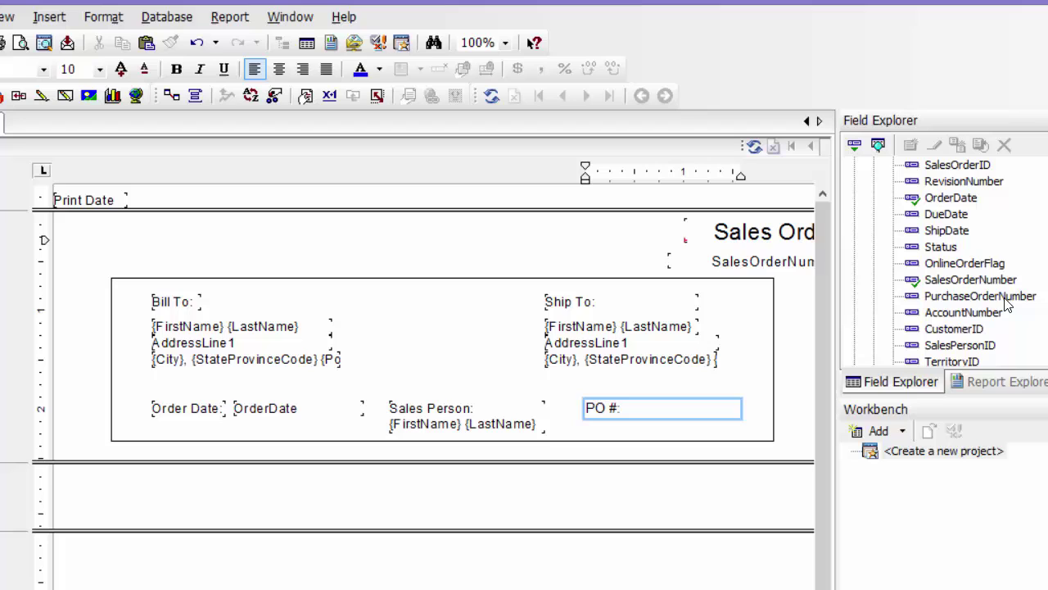
drag(1007, 302, 692, 408)
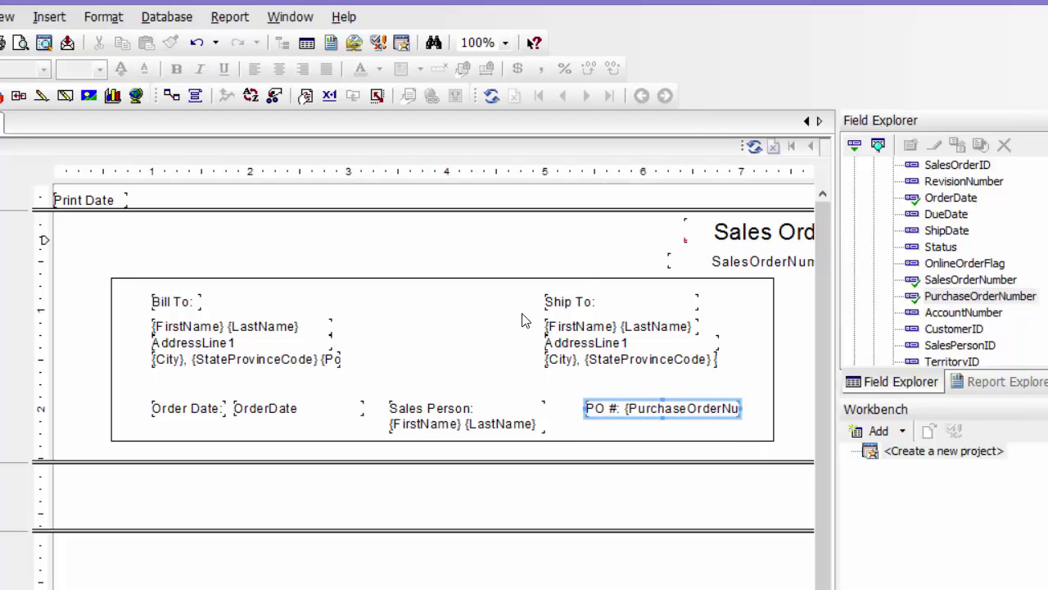
click(524, 320)
click(686, 410)
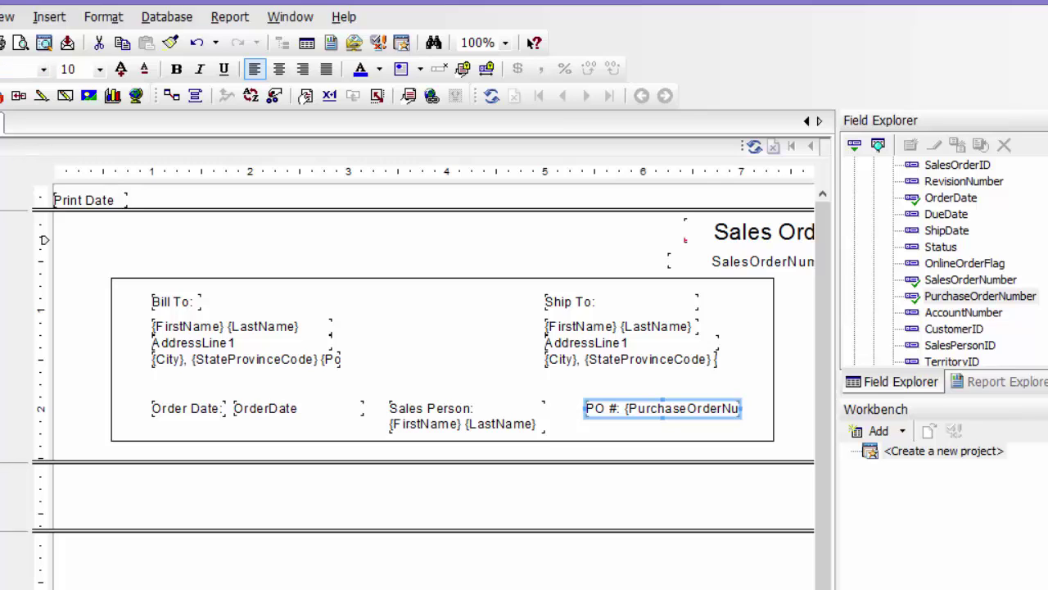
Step: Preview the report and format OrderDate in the 03/01/1999 style, showing 04/01/2003
key(F5)
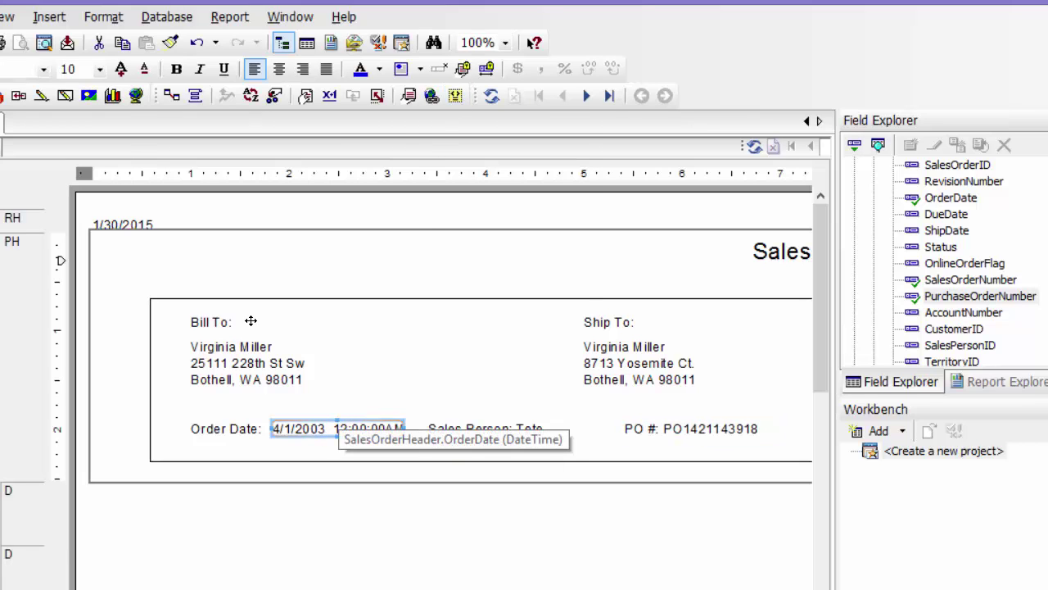
key(shift+F10)
click(449, 118)
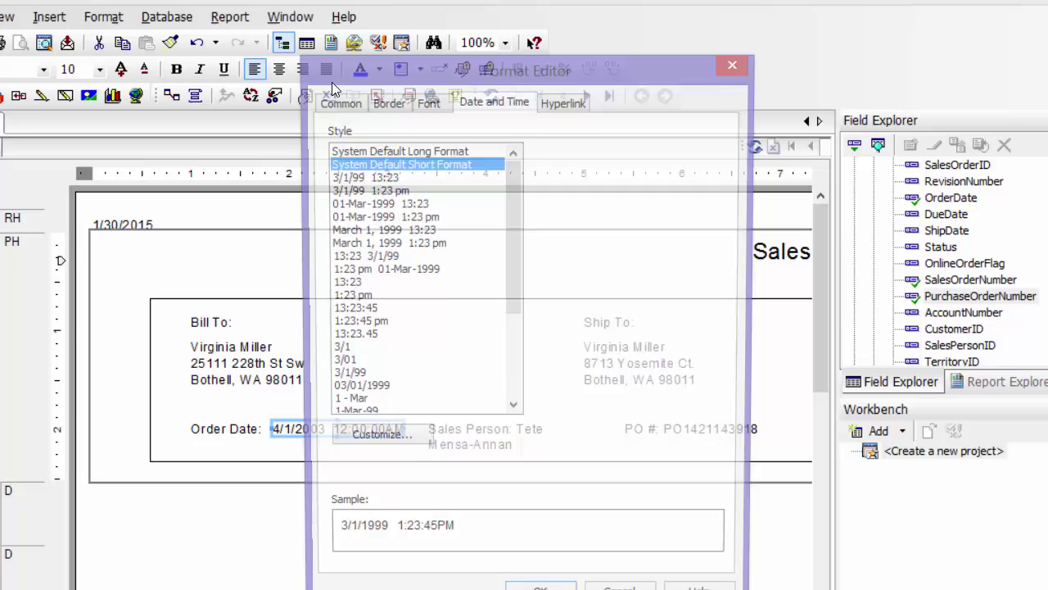
click(357, 391)
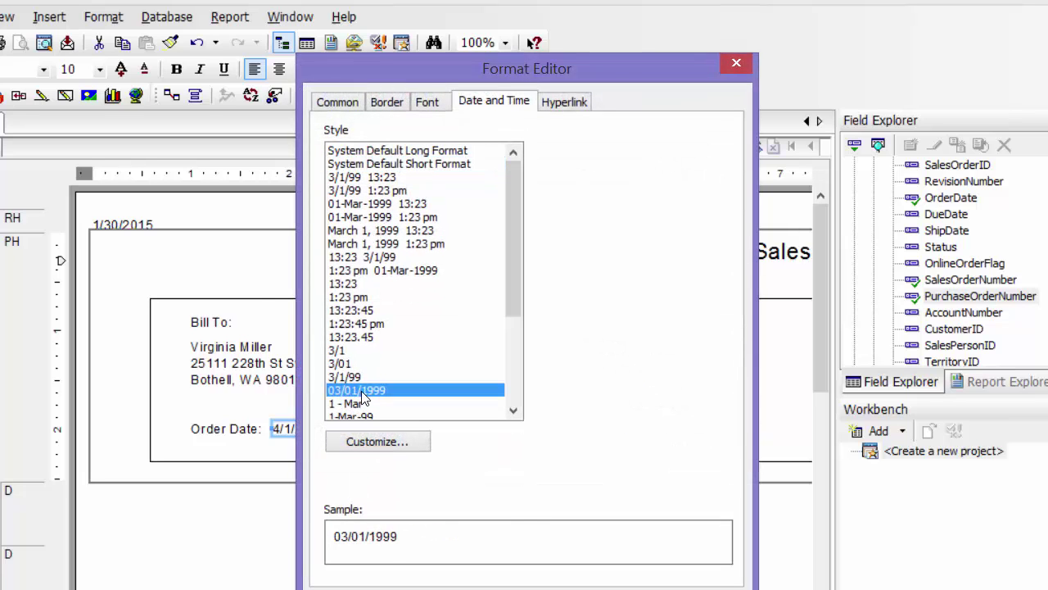
key(Return)
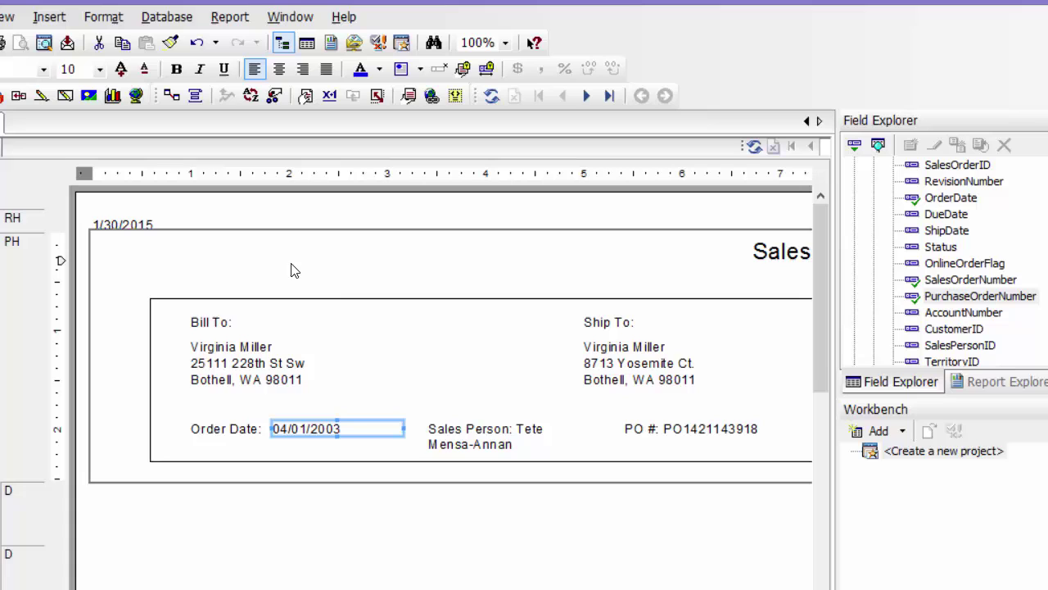
Step: Shift the Sales Order title and SO49847 field left so their right edges align
click(324, 541)
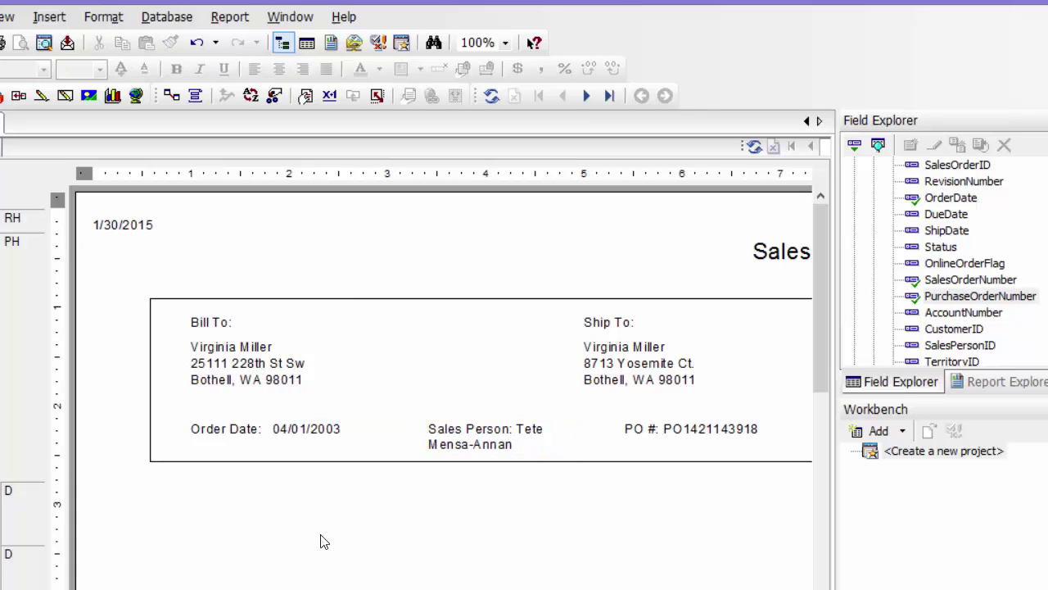
scroll(440, 377, right, 3)
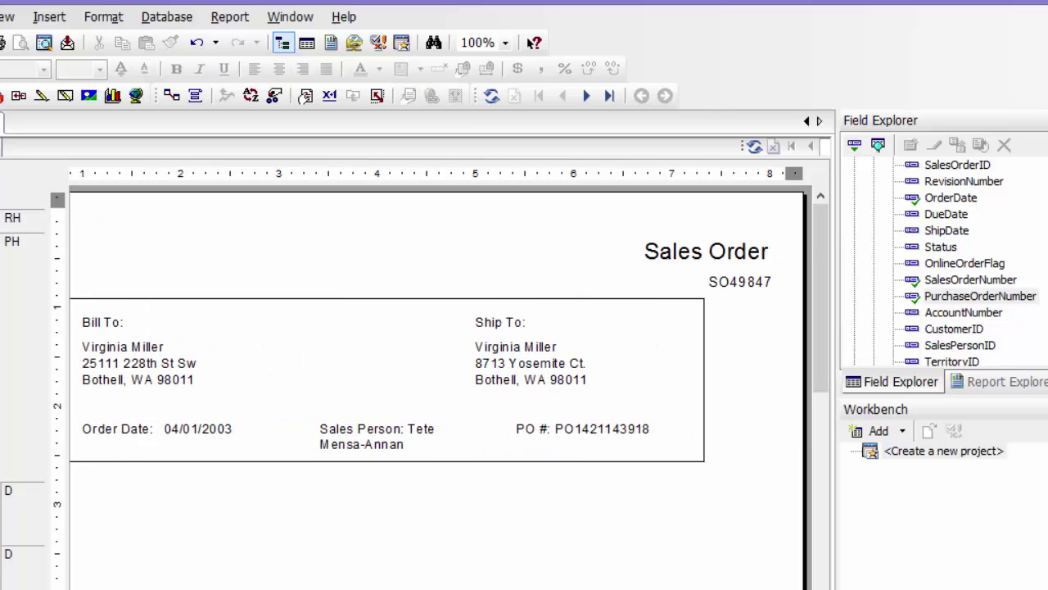
scroll(735, 249, left, 3)
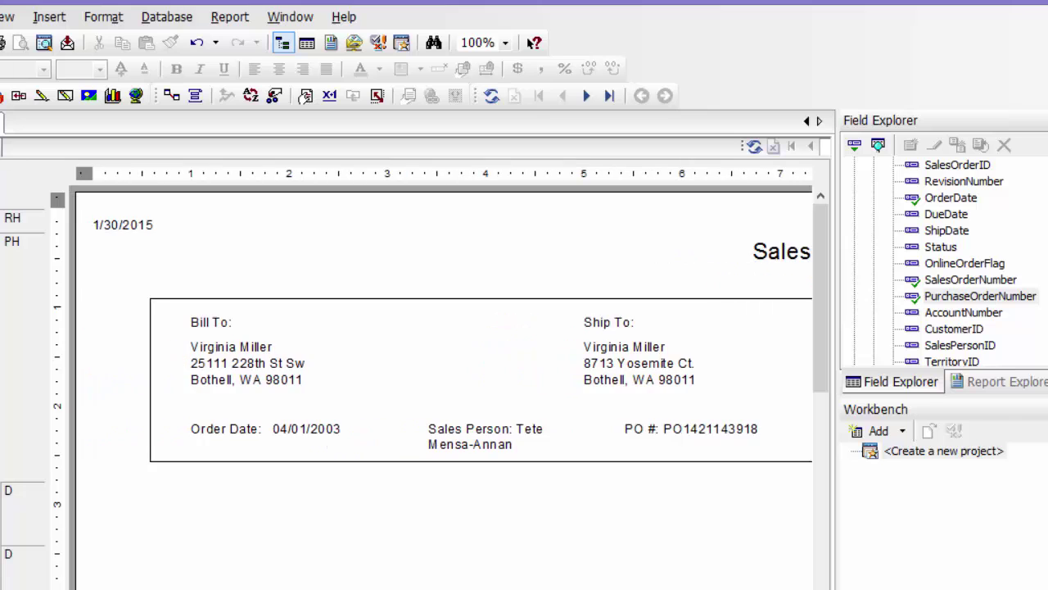
scroll(734, 250, right, 3)
drag(734, 250, 672, 251)
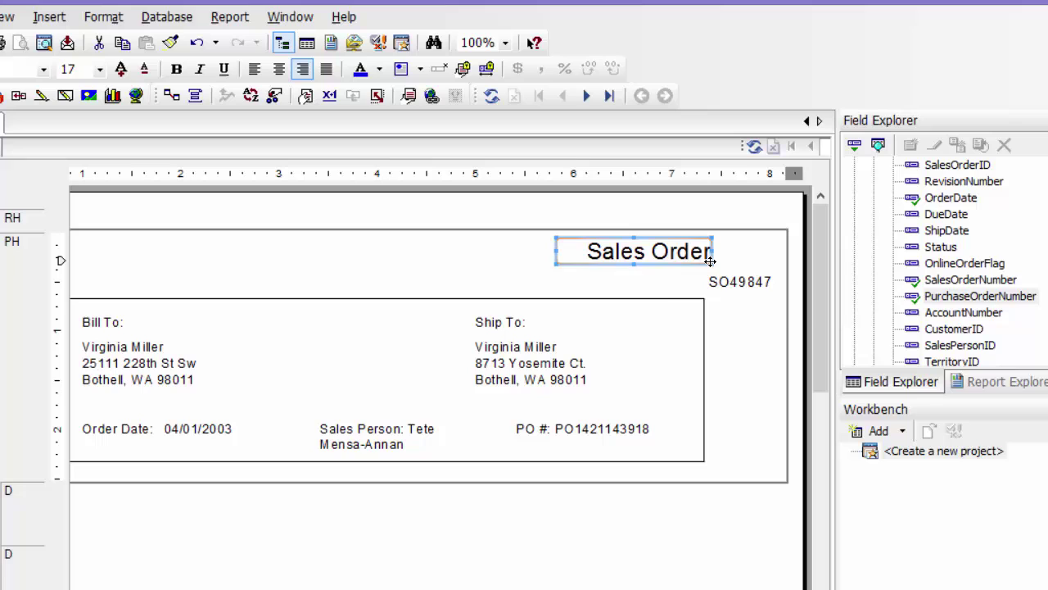
drag(748, 285, 676, 286)
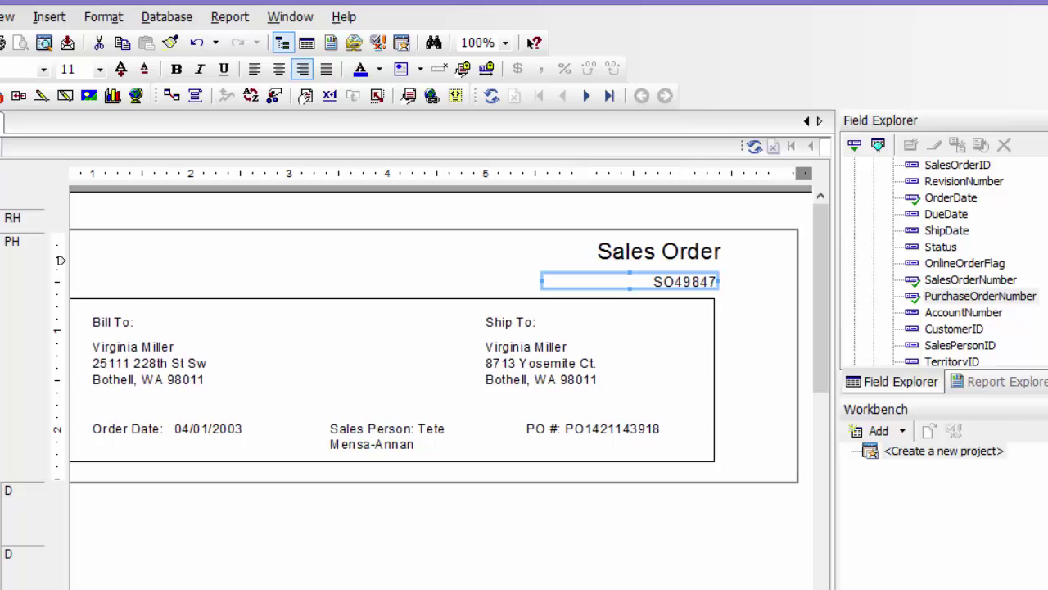
scroll(442, 385, left, 2)
scroll(441, 376, right, 1)
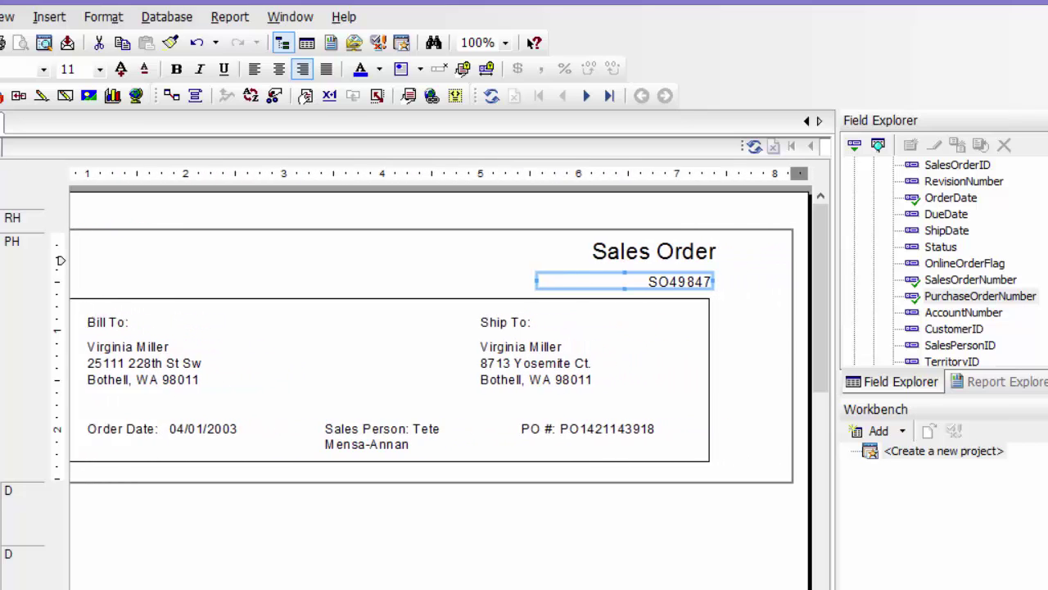
scroll(440, 376, left, 2)
scroll(440, 377, right, 1)
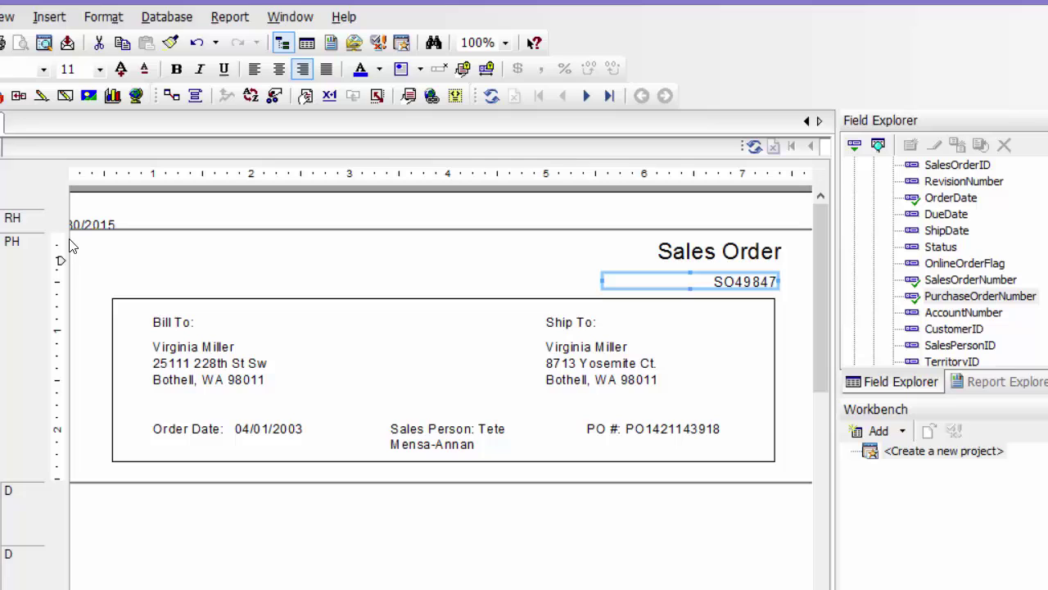
double_click(4, 82)
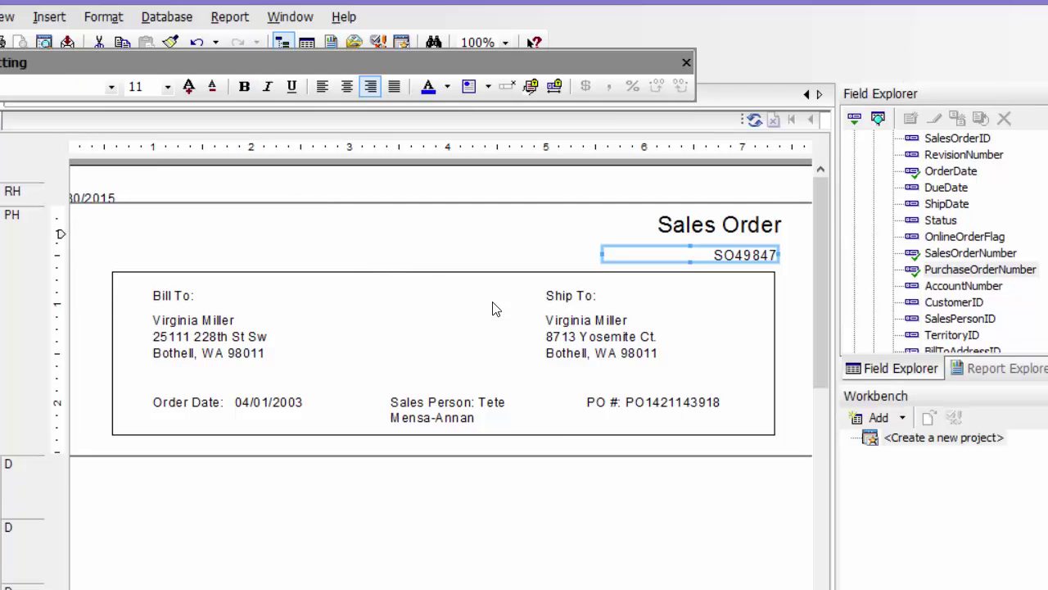
click(479, 402)
double_click(485, 412)
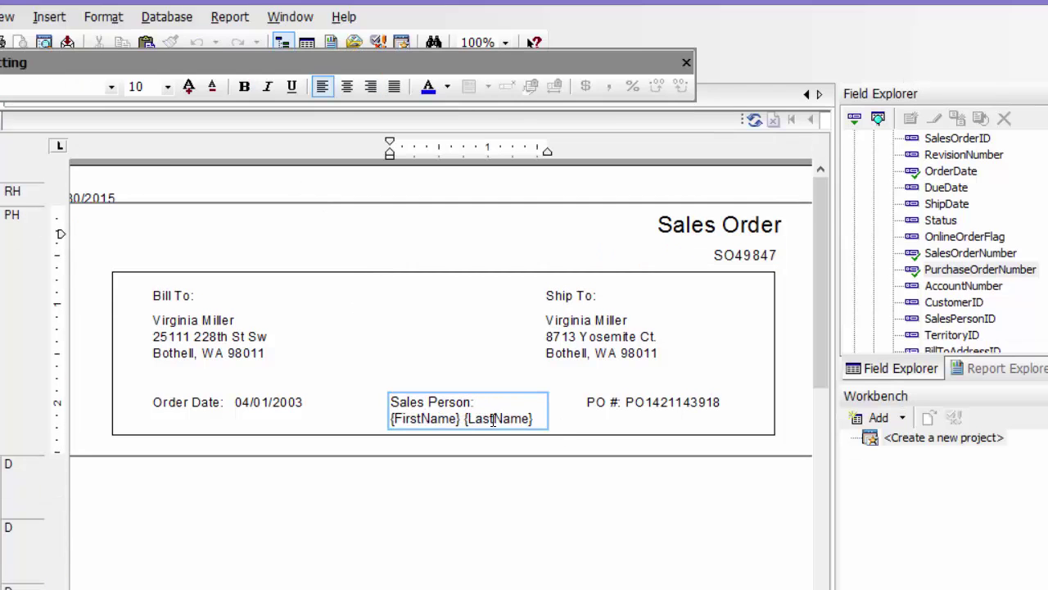
click(503, 380)
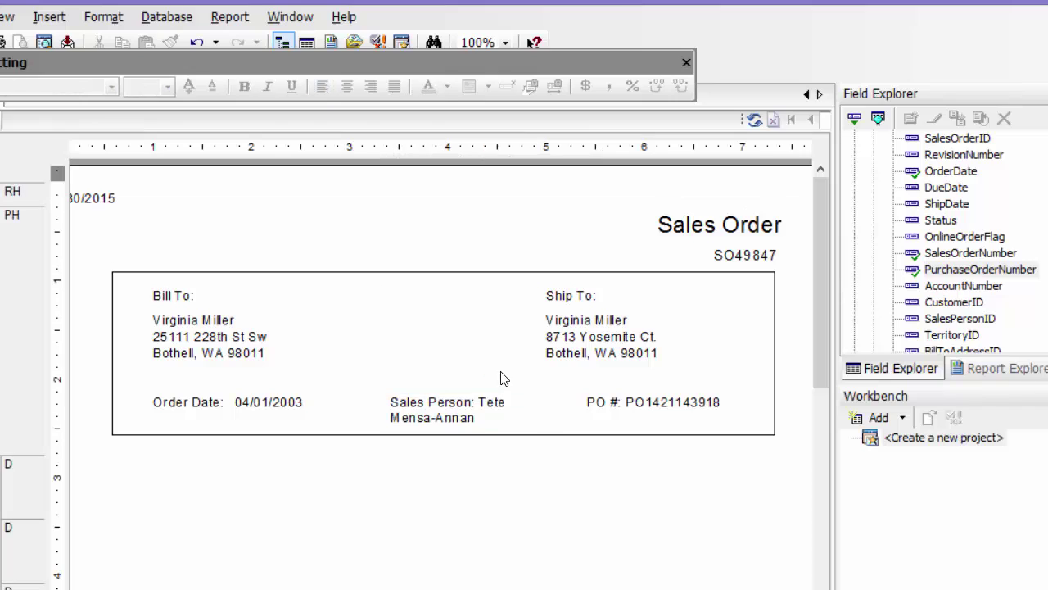
double_click(480, 418)
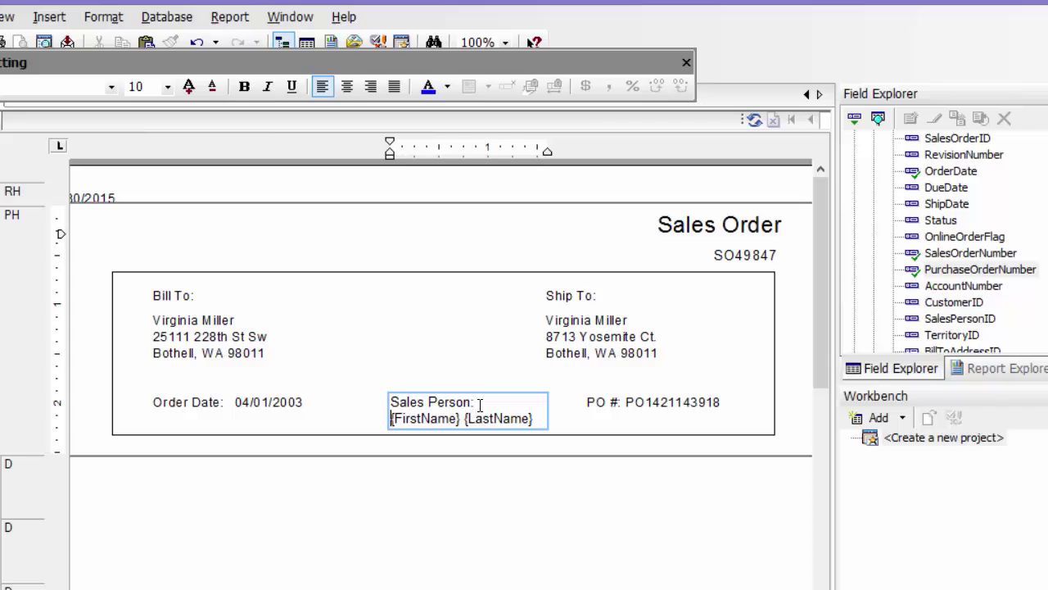
click(321, 242)
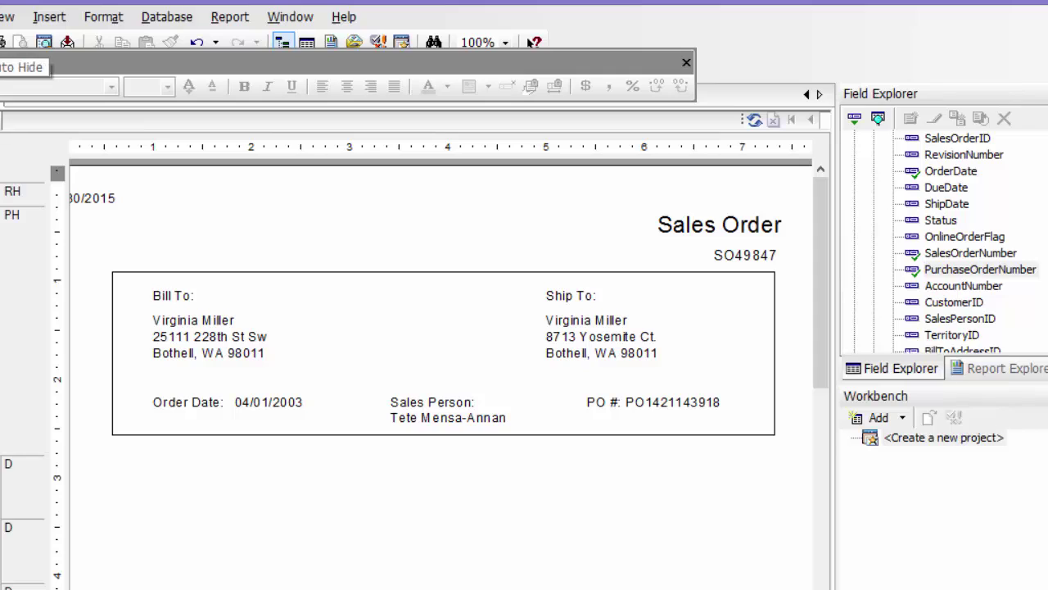
Step: Make the Order Date label blue using the Font Color dropdown
click(205, 404)
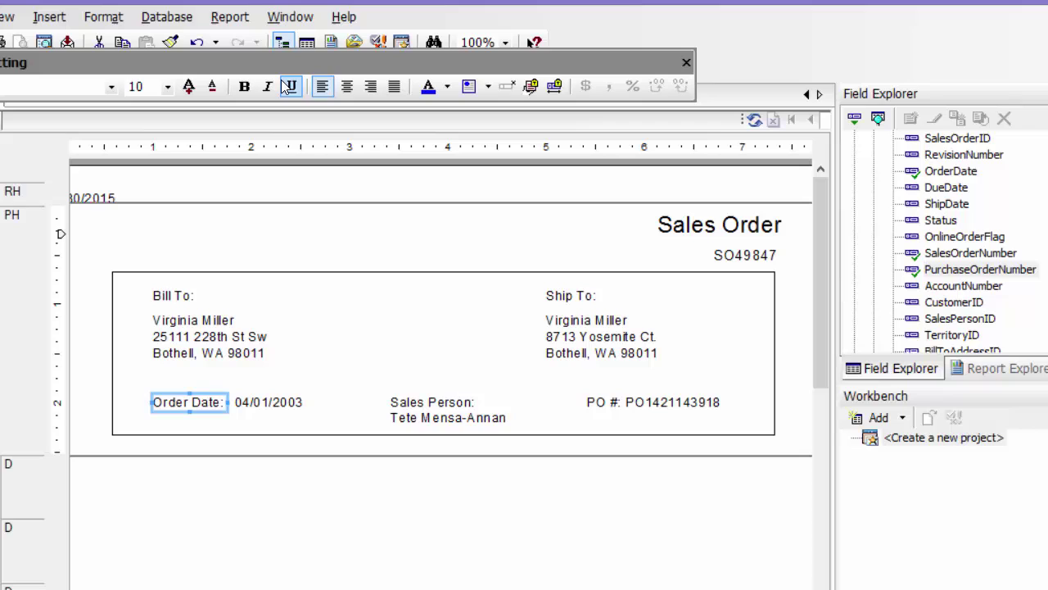
drag(270, 63, 299, 86)
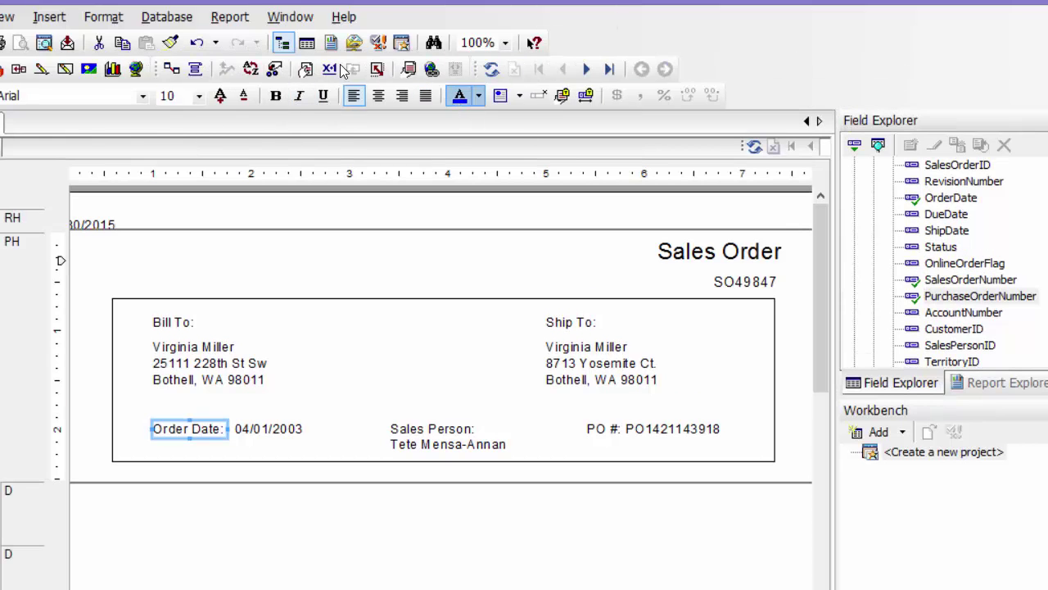
click(478, 95)
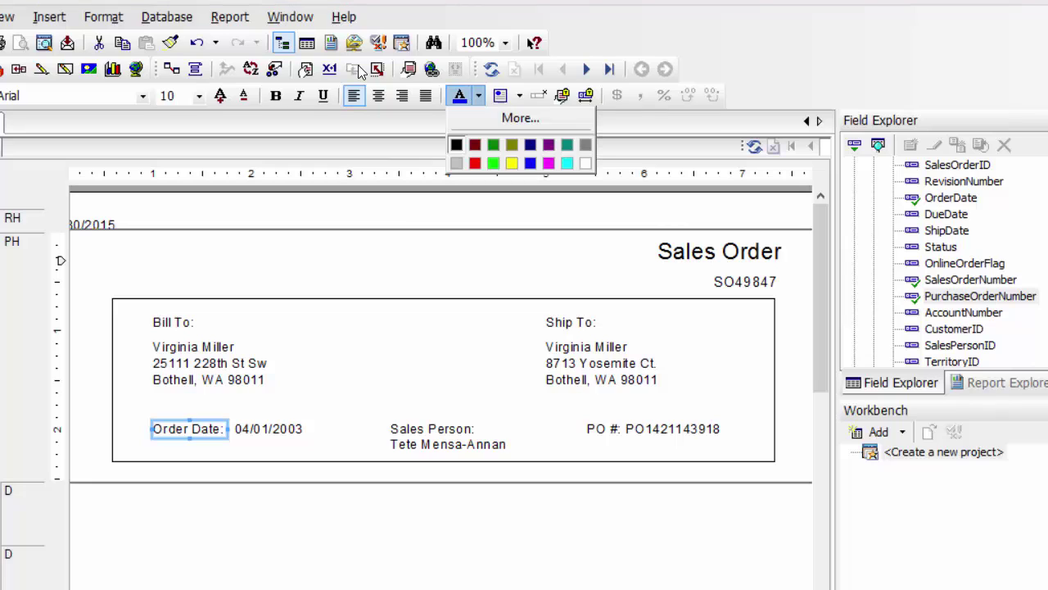
click(532, 164)
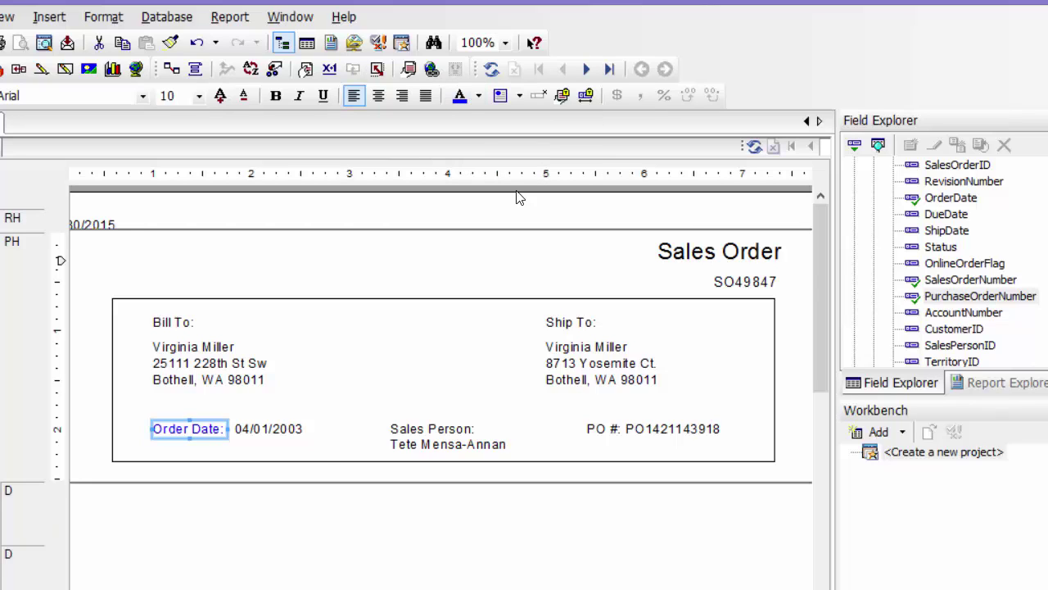
Step: Colour just the 'Sales Person:' and 'PO #:' label text blue inside their text objects
double_click(404, 449)
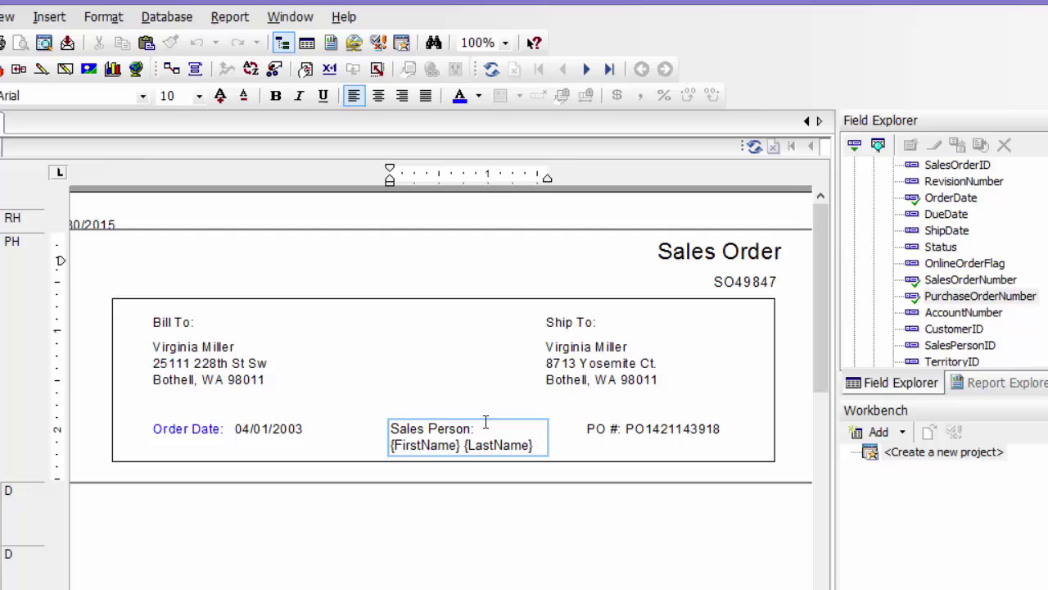
drag(477, 428, 390, 429)
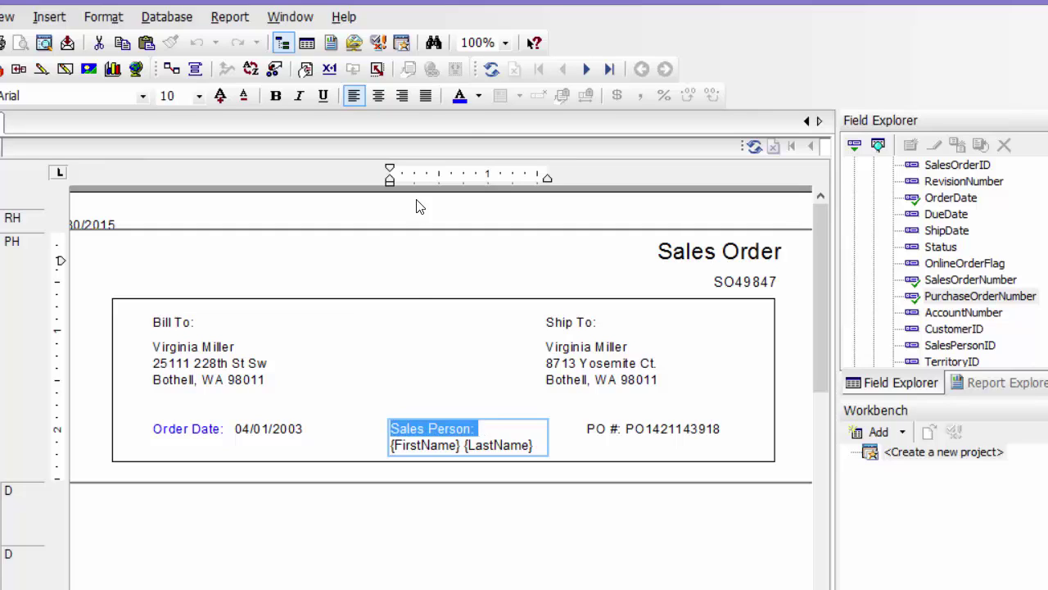
click(463, 96)
click(390, 317)
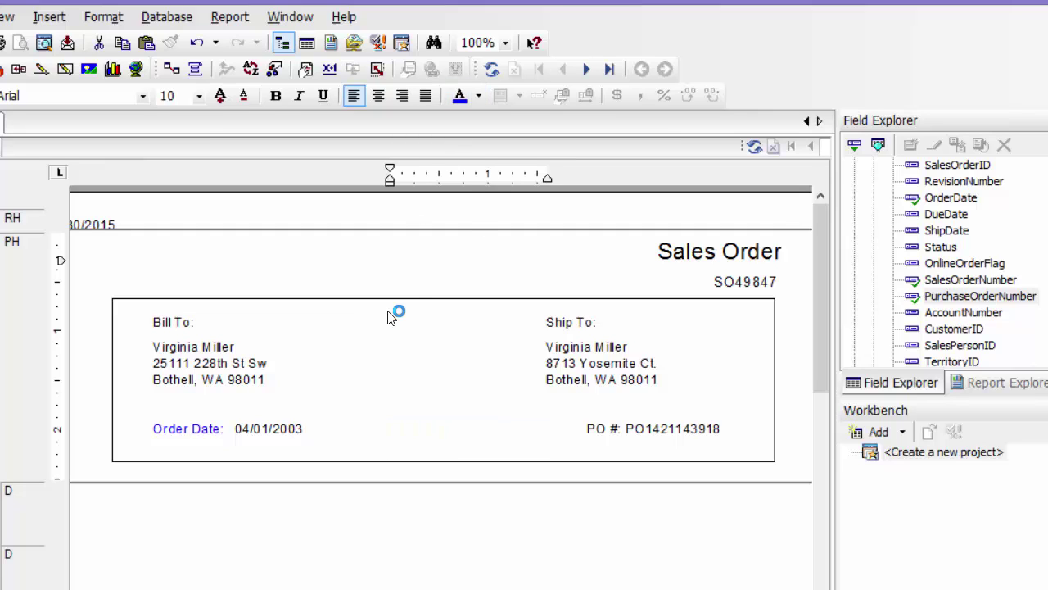
double_click(627, 436)
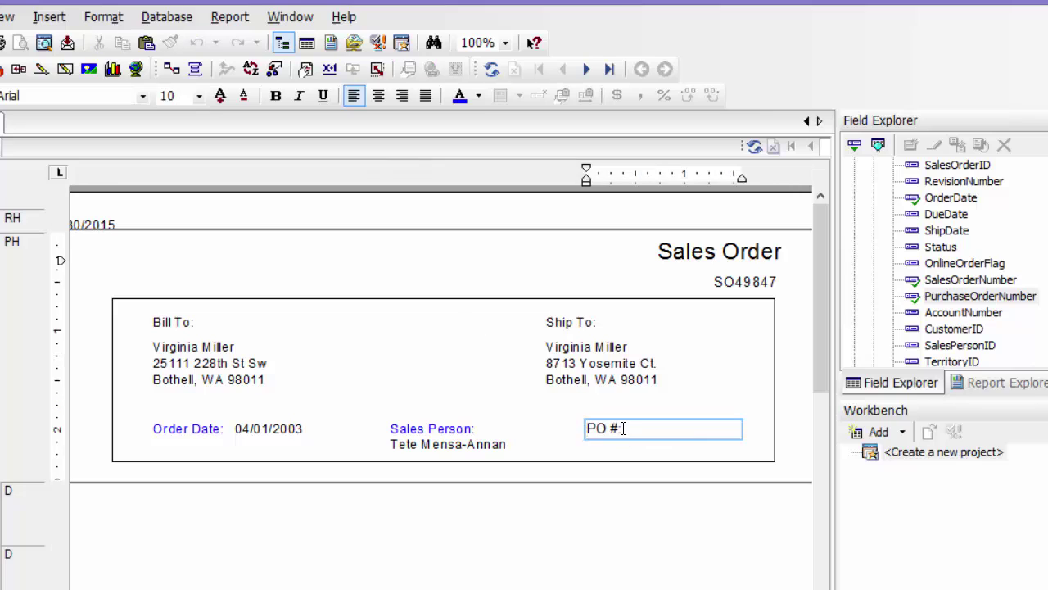
drag(624, 429, 578, 430)
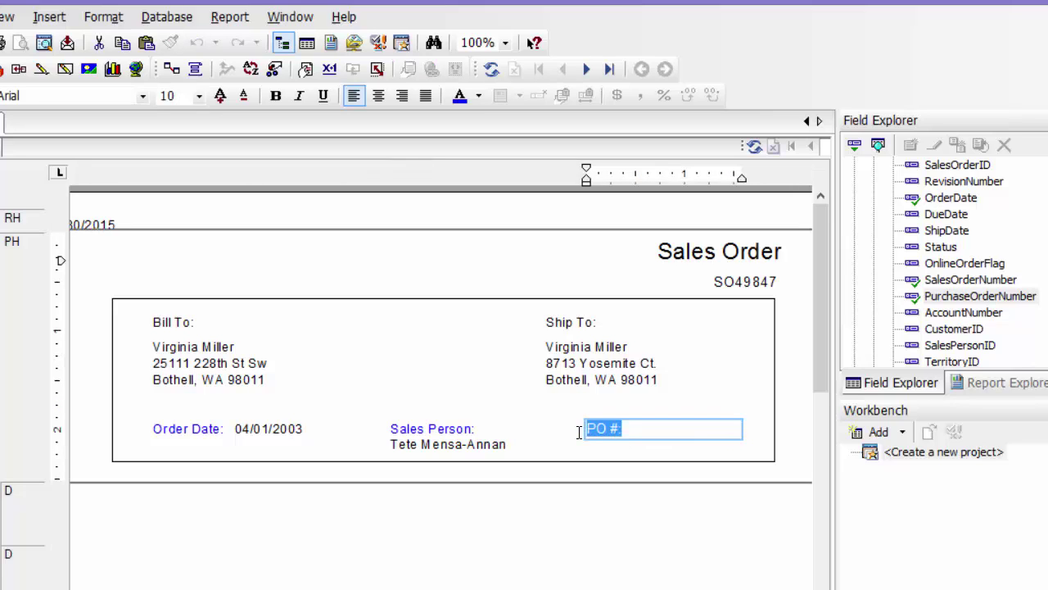
click(463, 97)
click(457, 250)
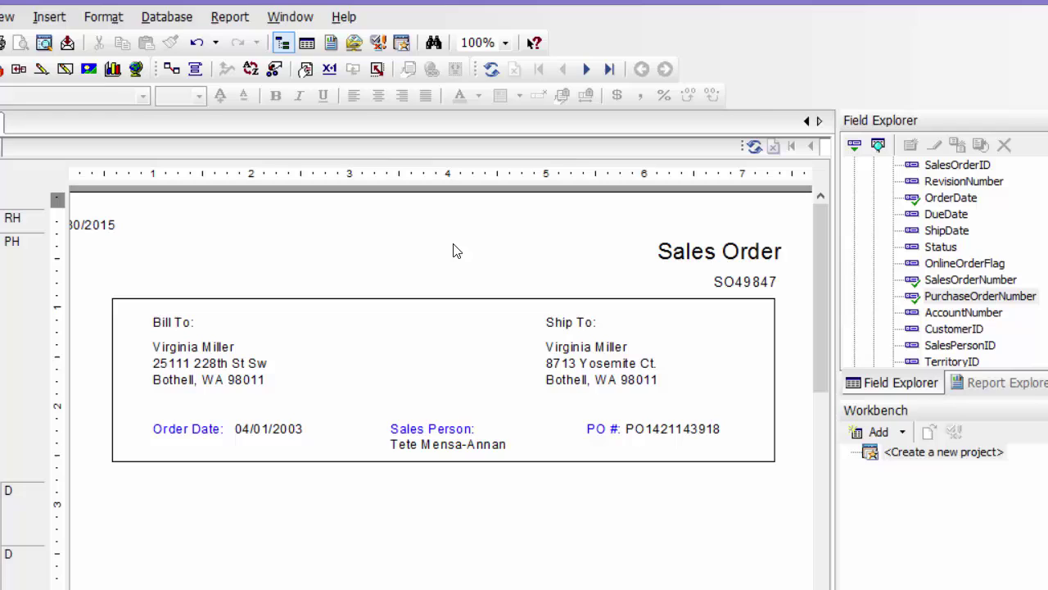
Step: Make the Ship To and Bill To labels and the Sales Order title blue
click(599, 328)
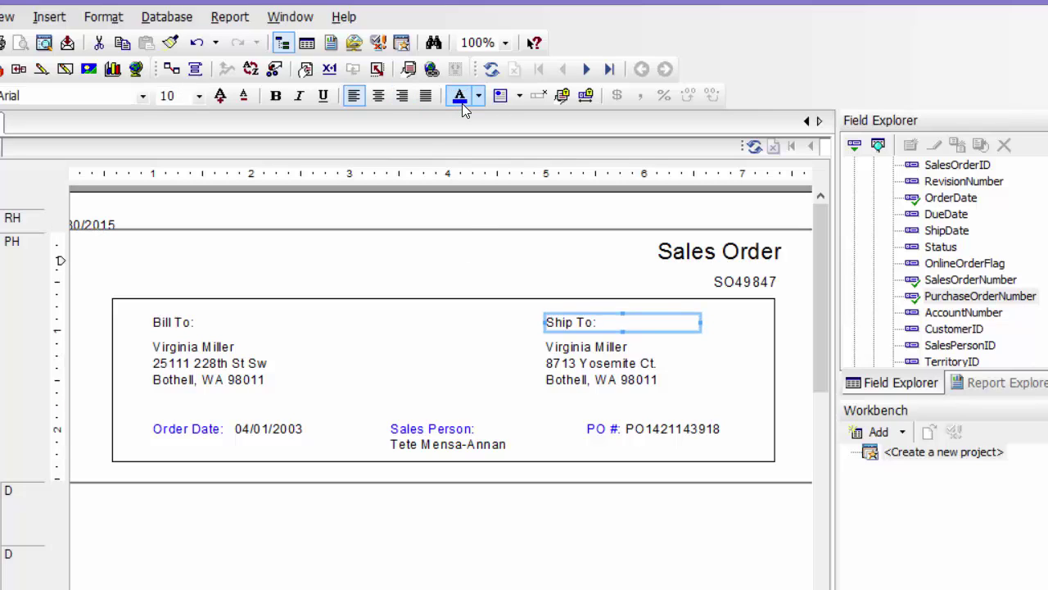
click(188, 322)
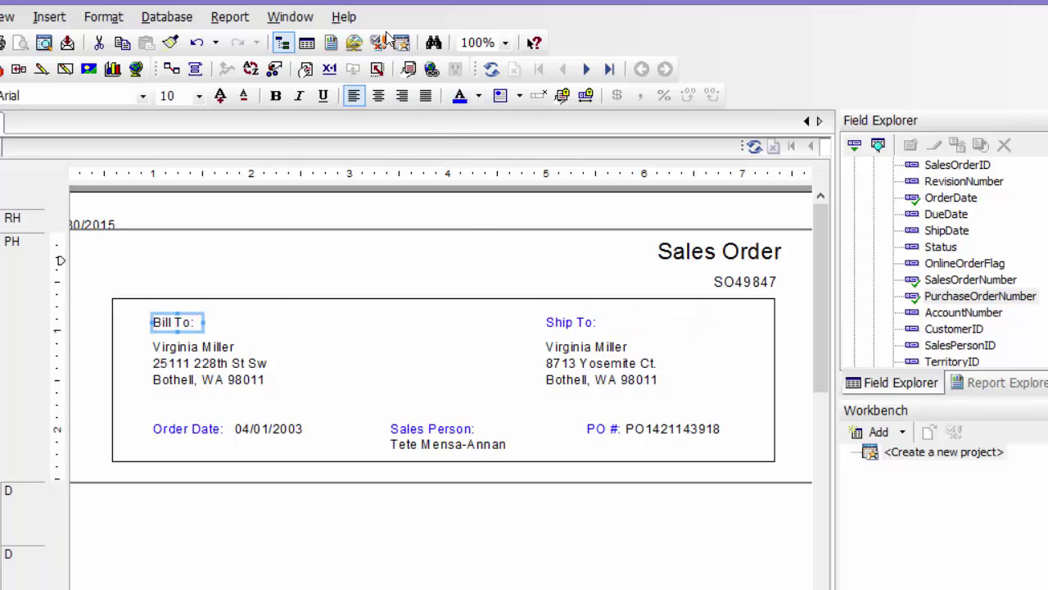
click(694, 247)
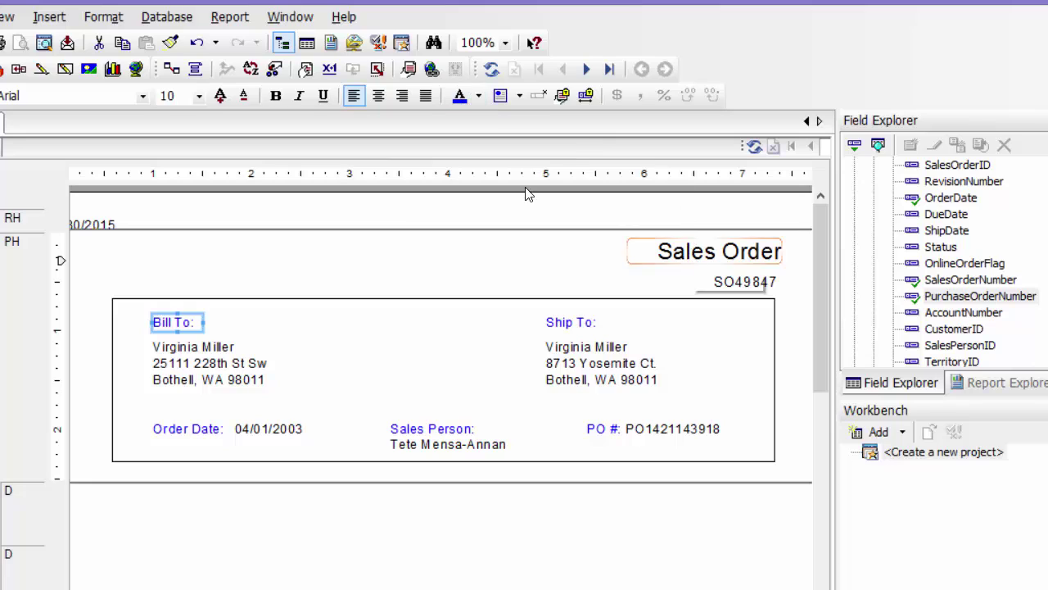
click(460, 96)
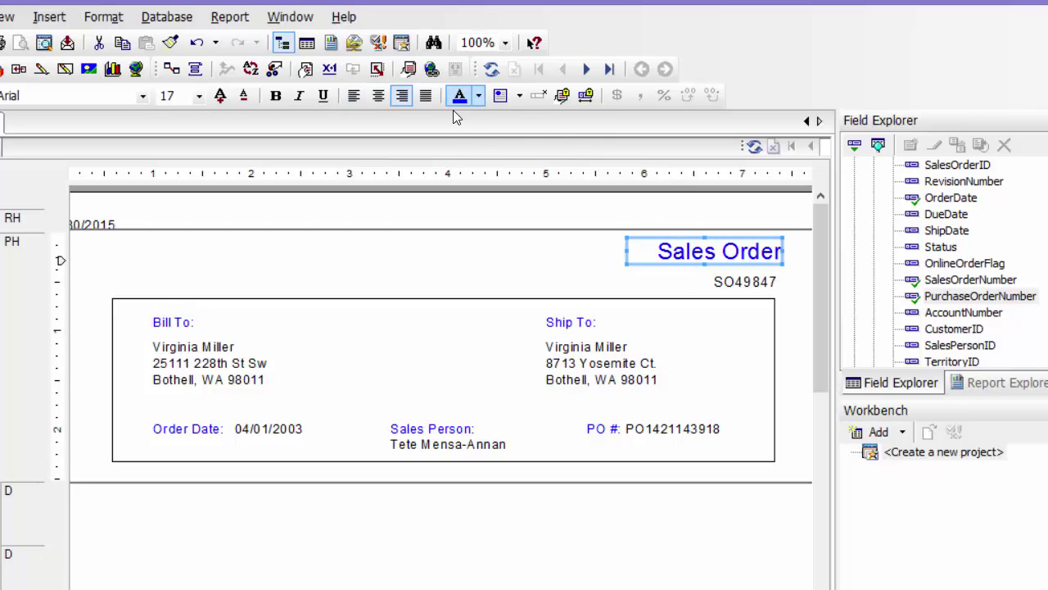
click(414, 554)
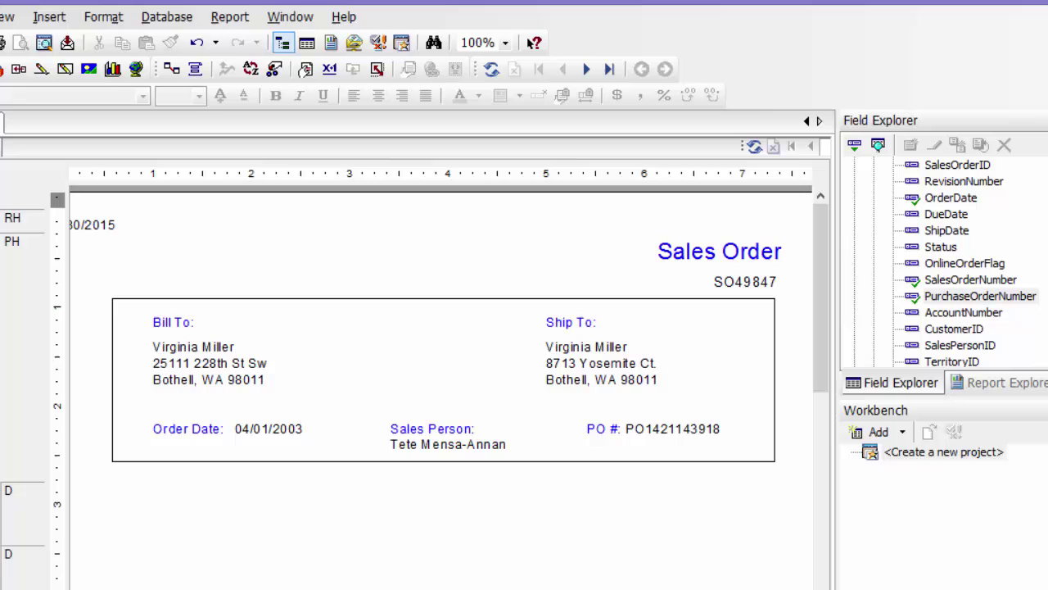